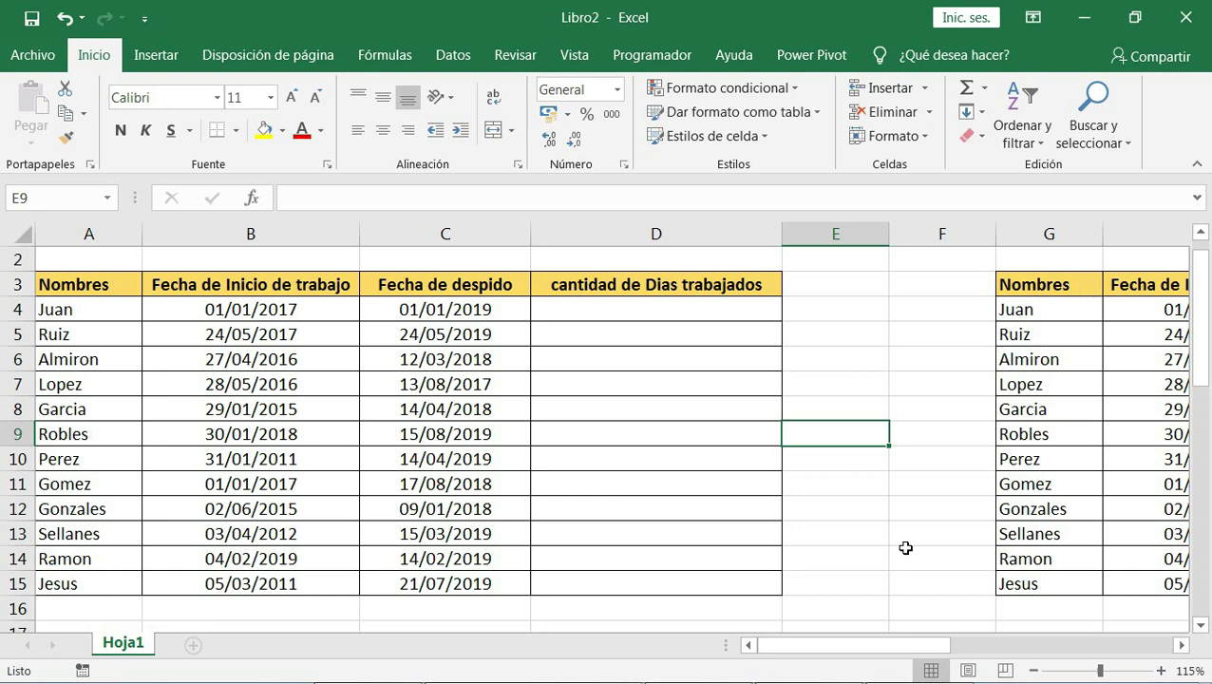
Step: Review the Nombres, start-date, dismissal-date and empty days-worked column headings
left_click(657, 356)
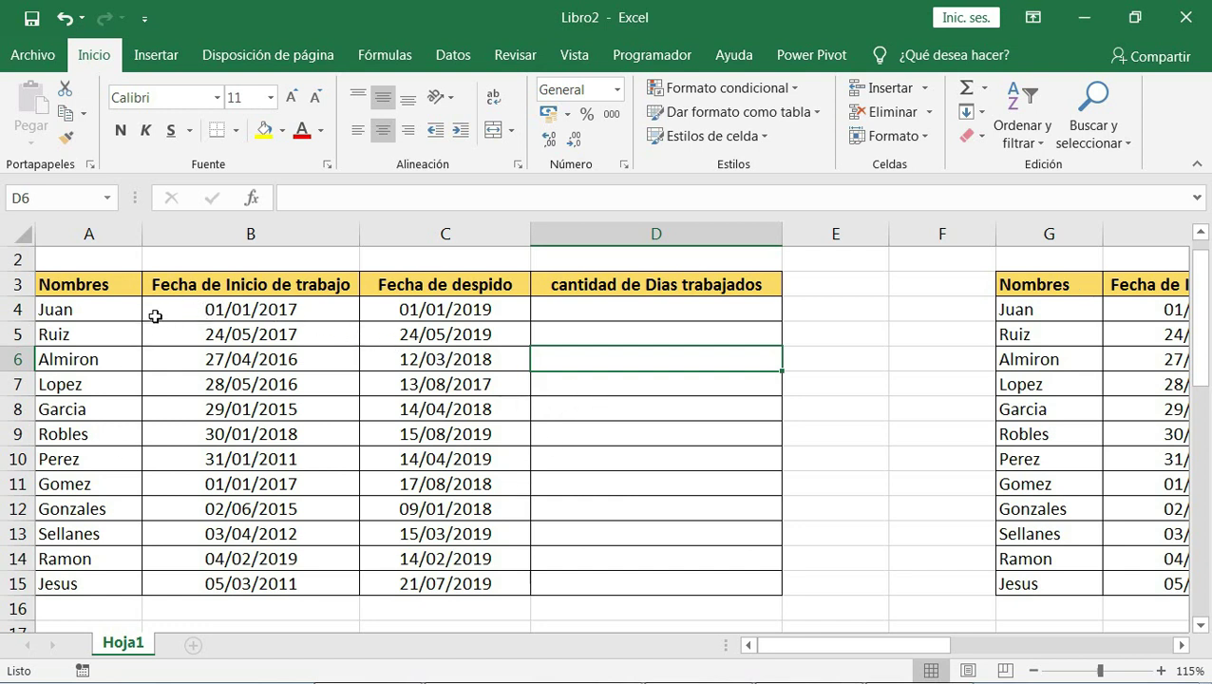
left_click(102, 290)
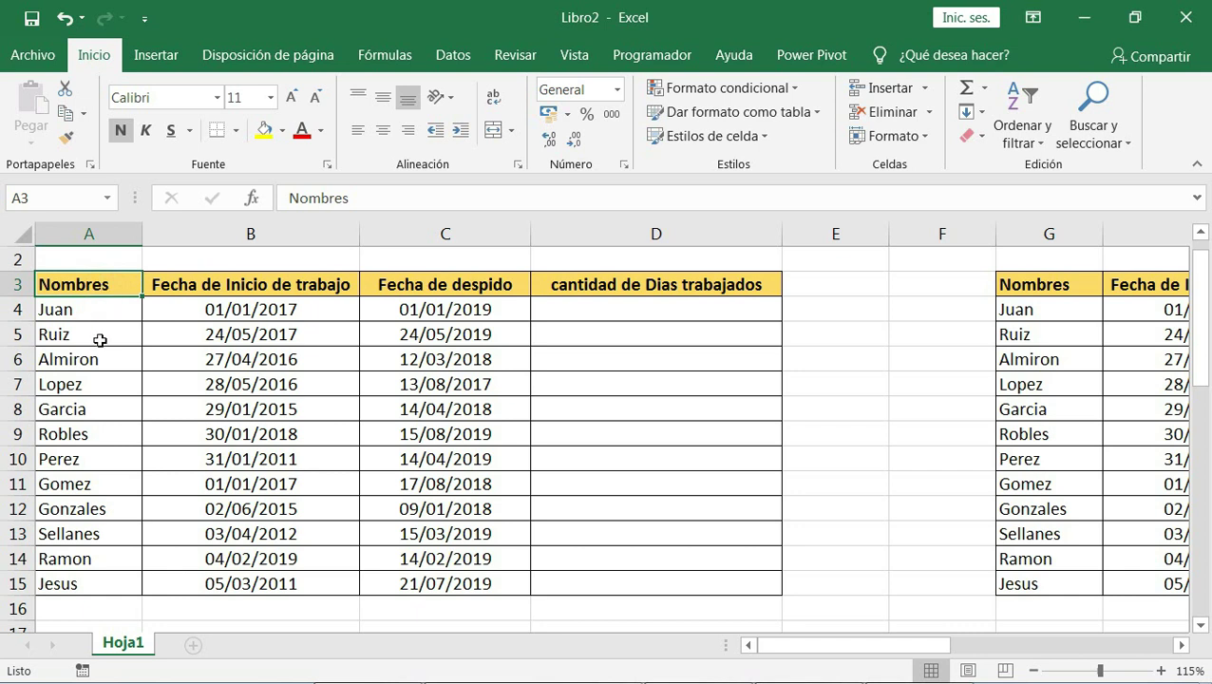
left_click(257, 282)
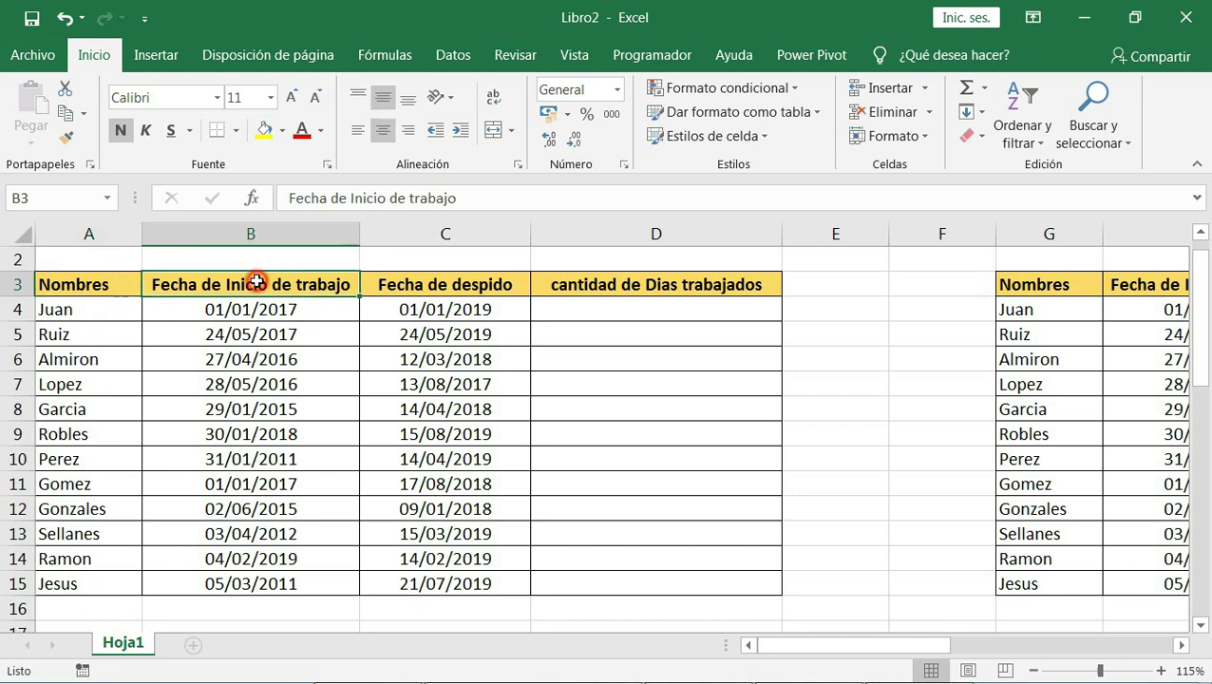
left_click(428, 287)
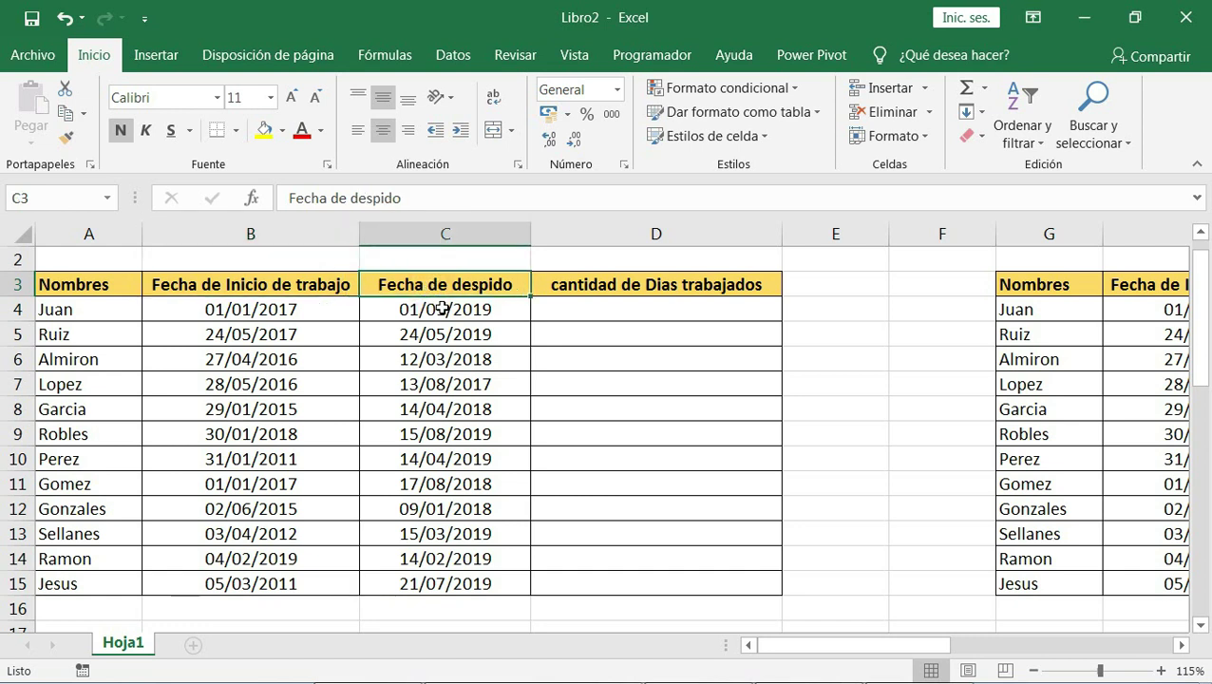
left_click(589, 284)
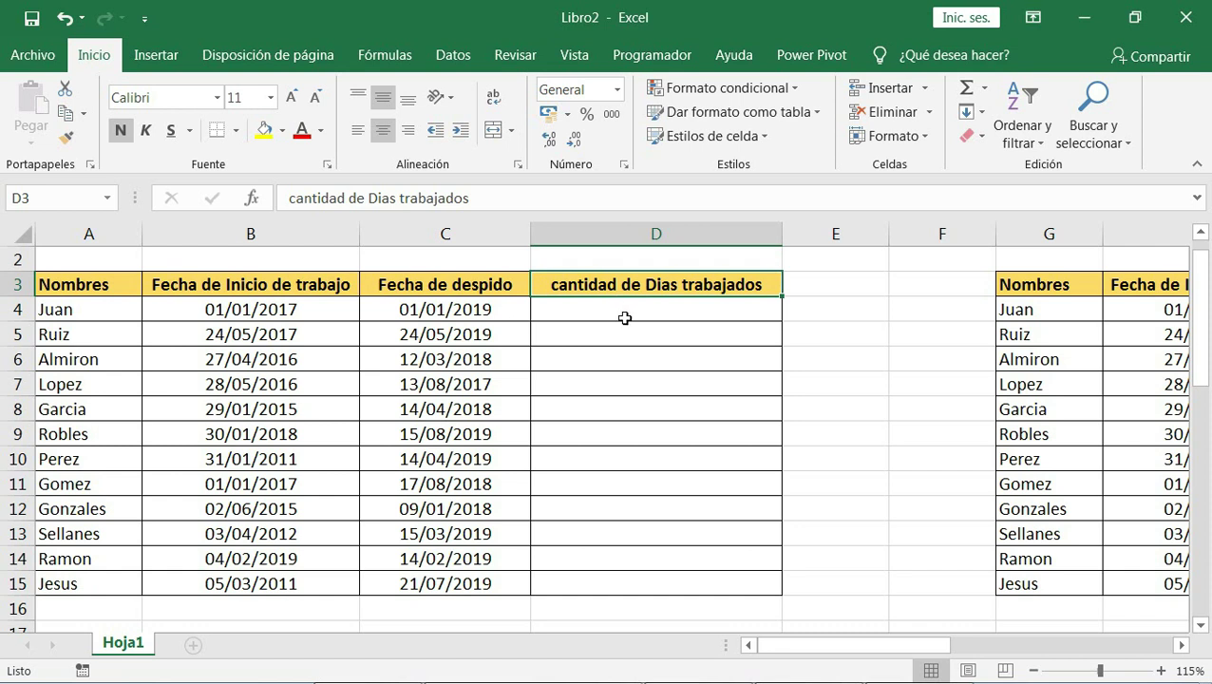
Step: Type =sifecha(B4,C4,"d") into D4 to count days between start and dismissal
left_click(627, 316)
double_click(638, 312)
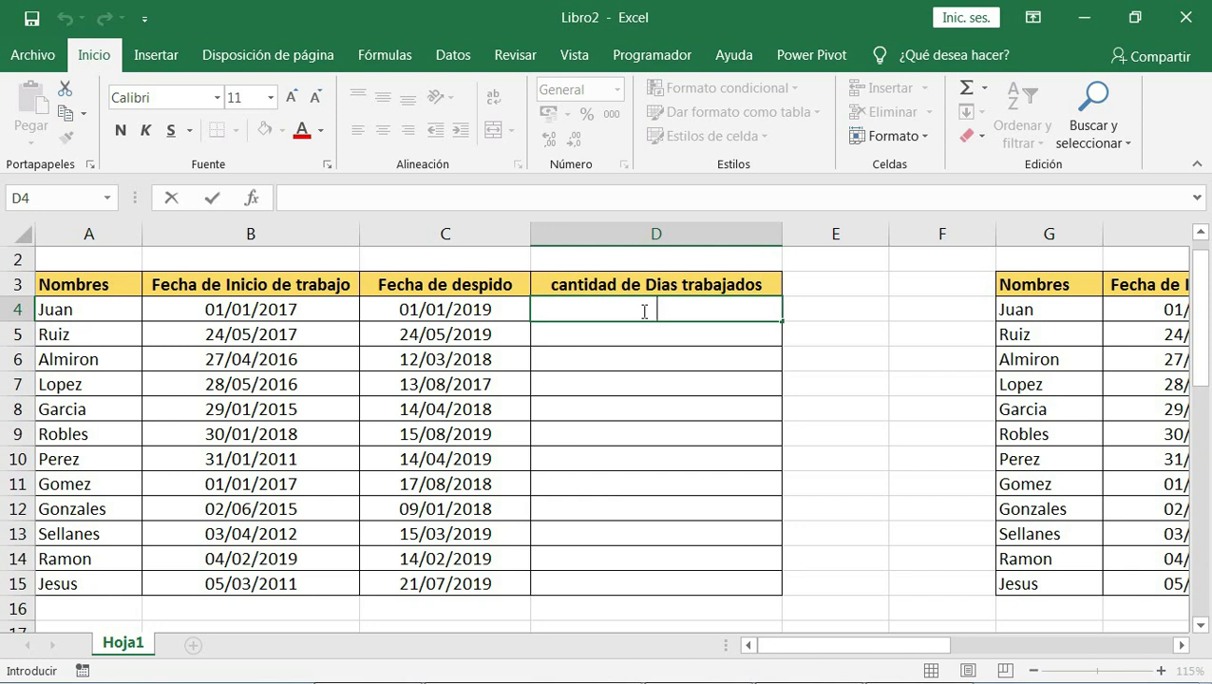
type("=")
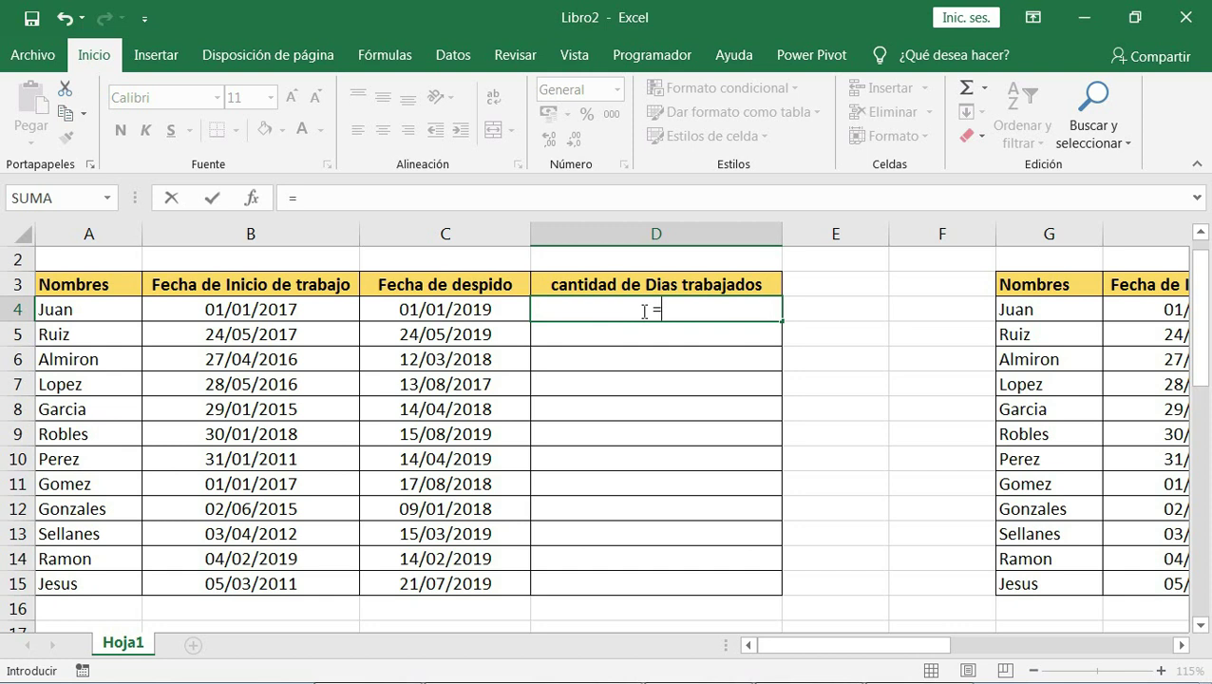
type("sifecha")
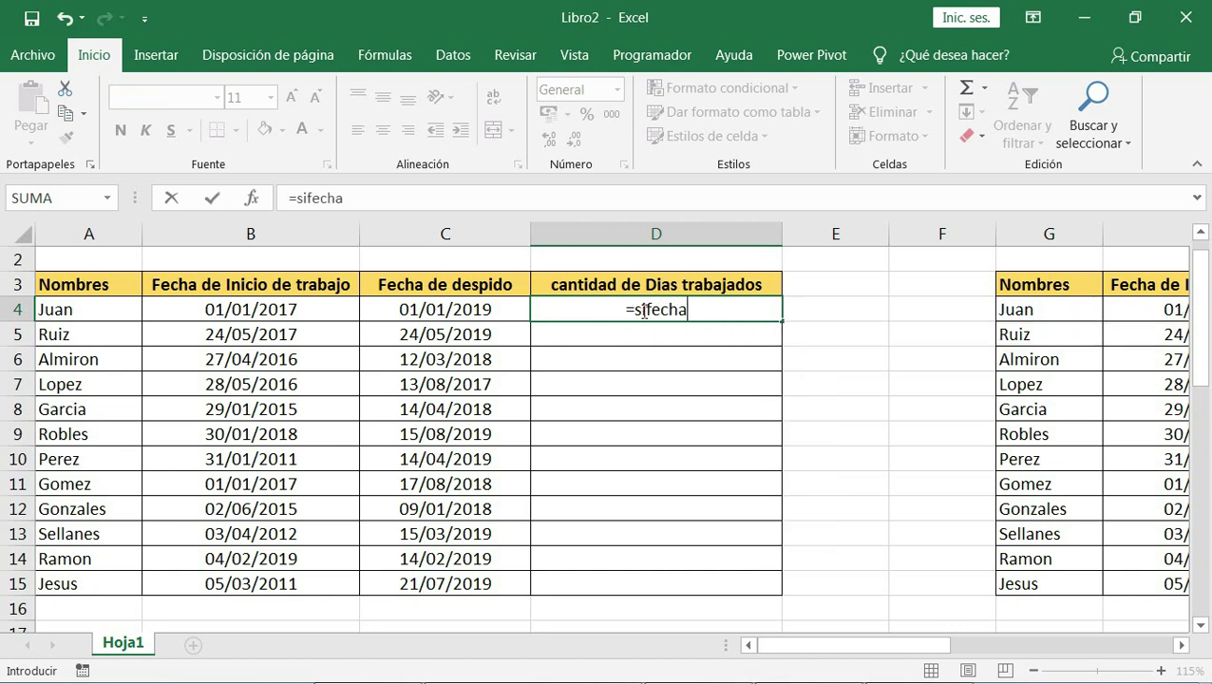
type("(")
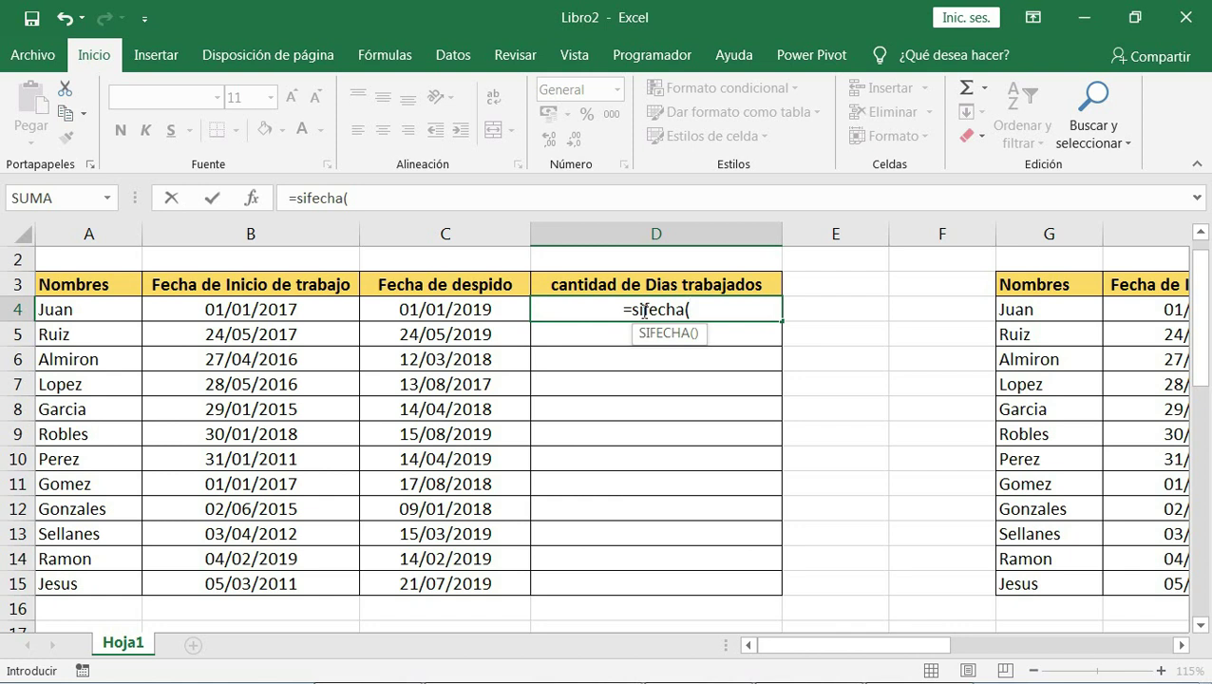
left_click(284, 310)
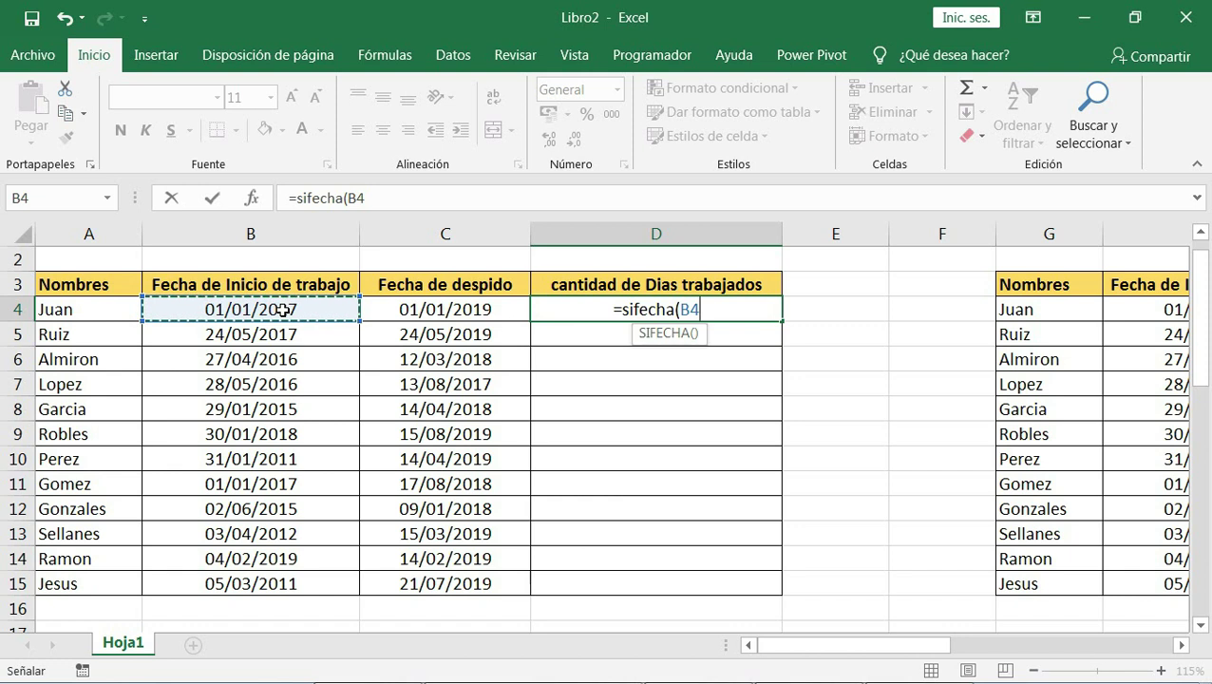
type(",")
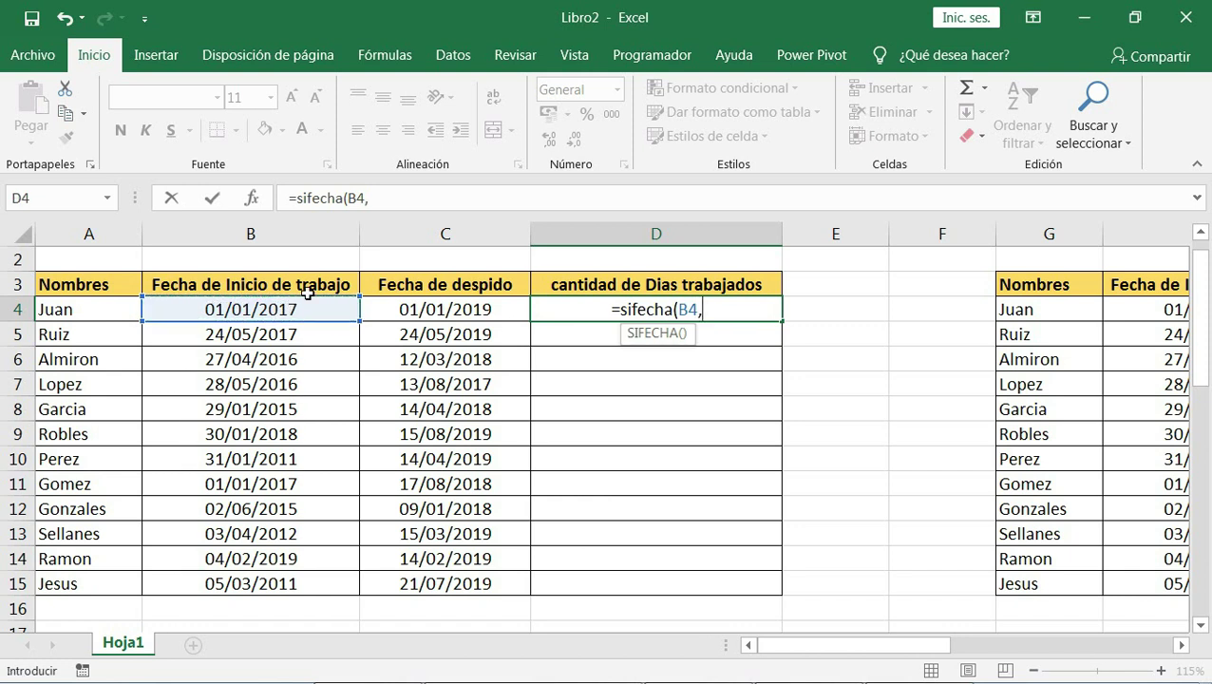
left_click(442, 311)
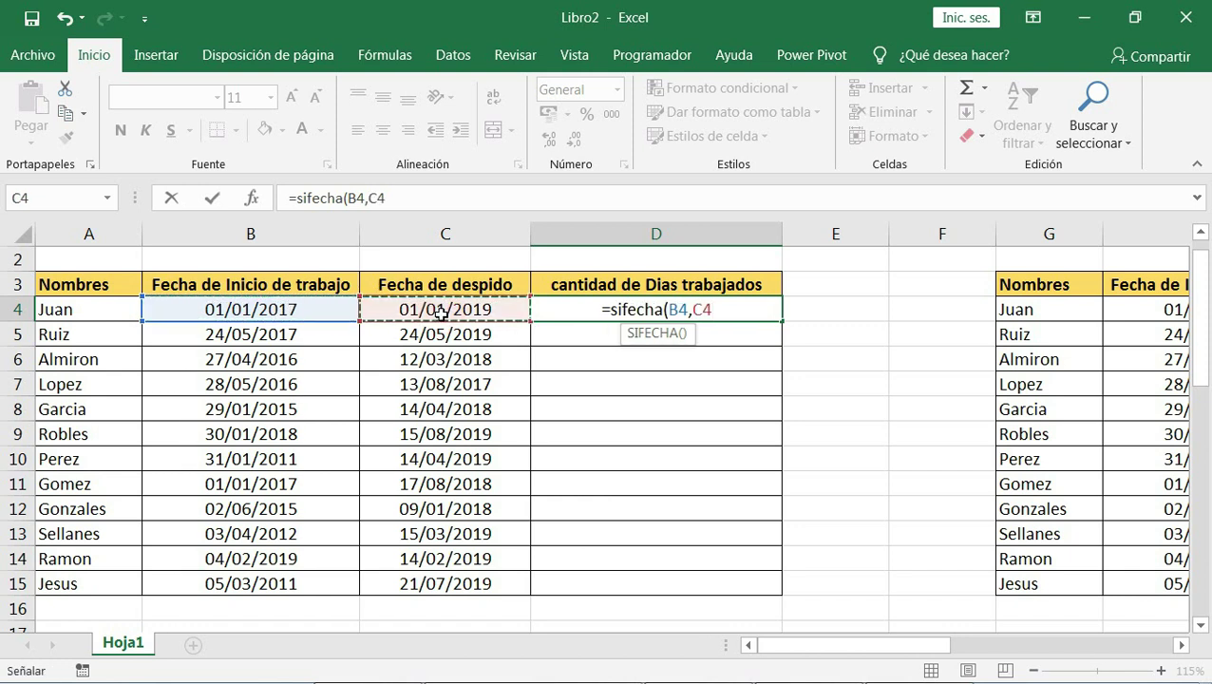
type(",")
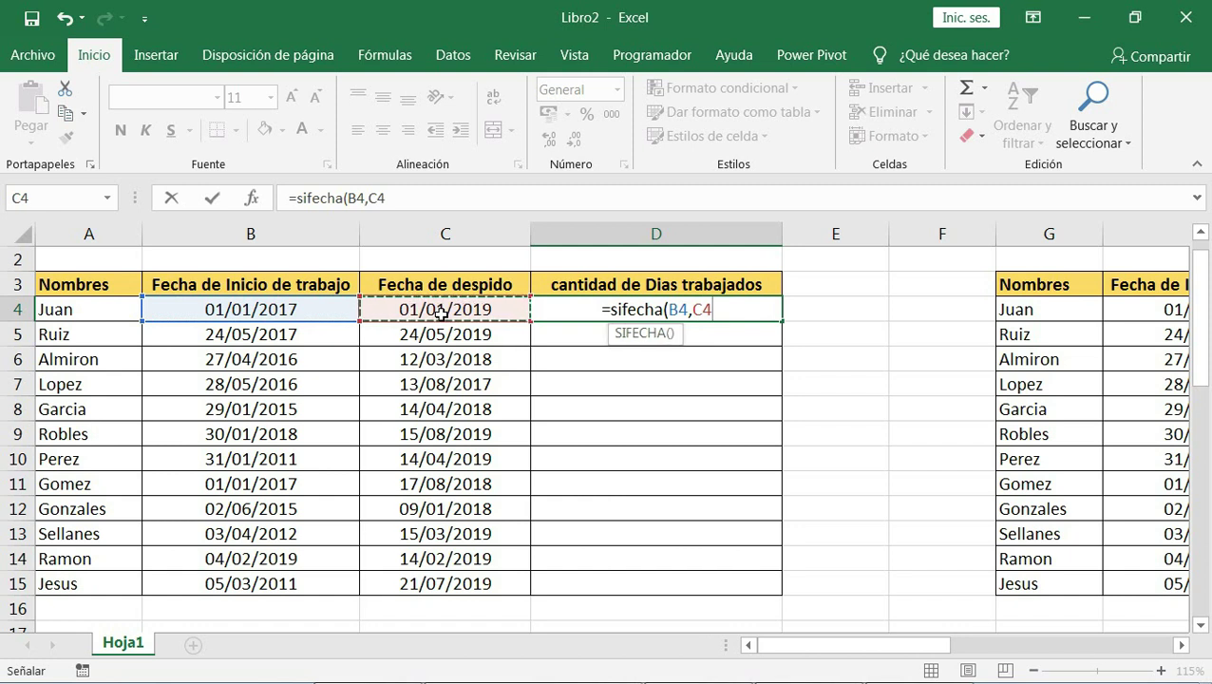
type("\"")
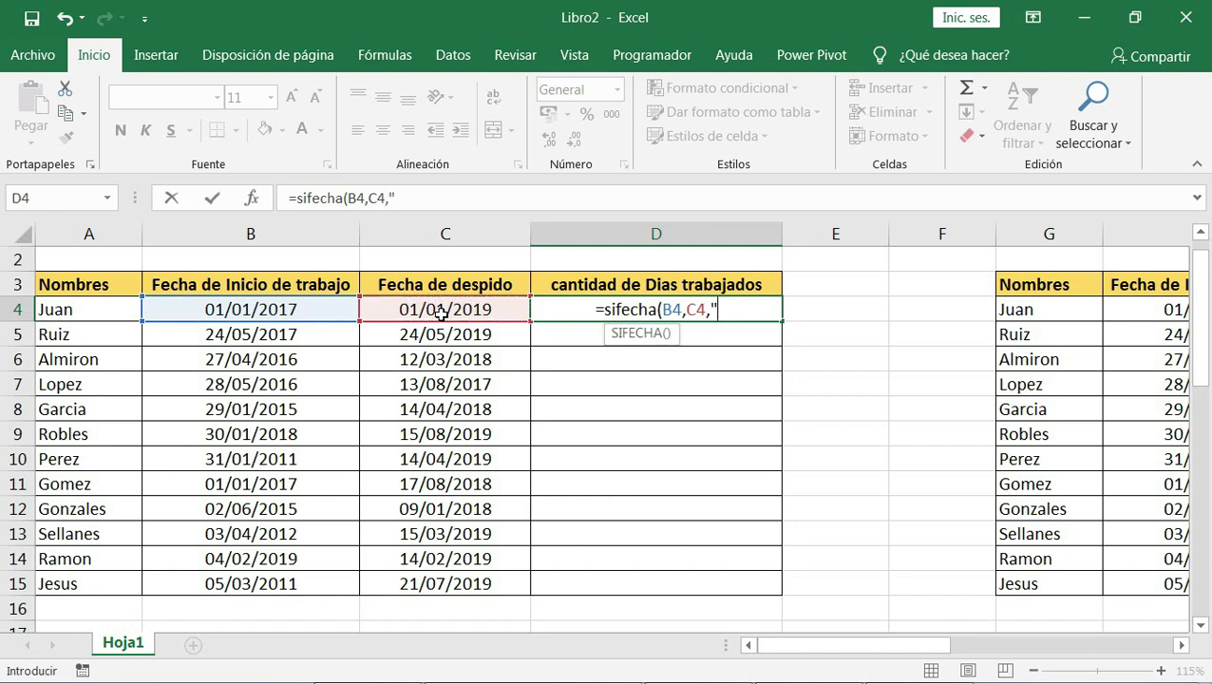
type("d")
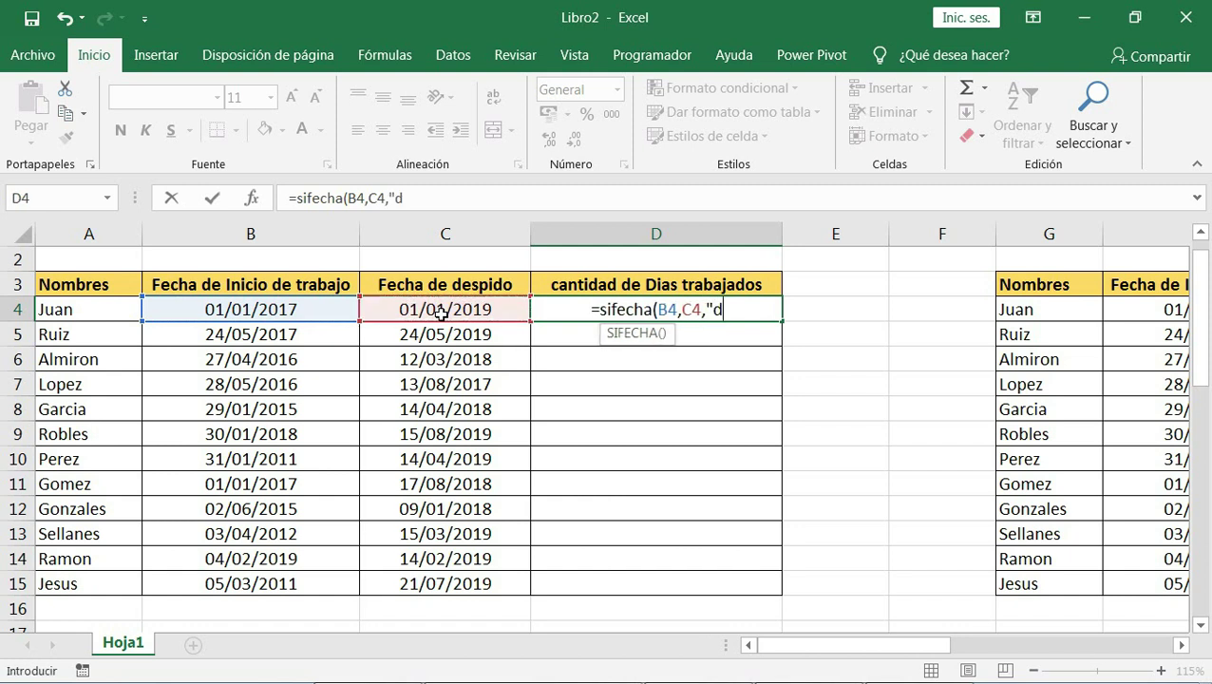
type("\"")
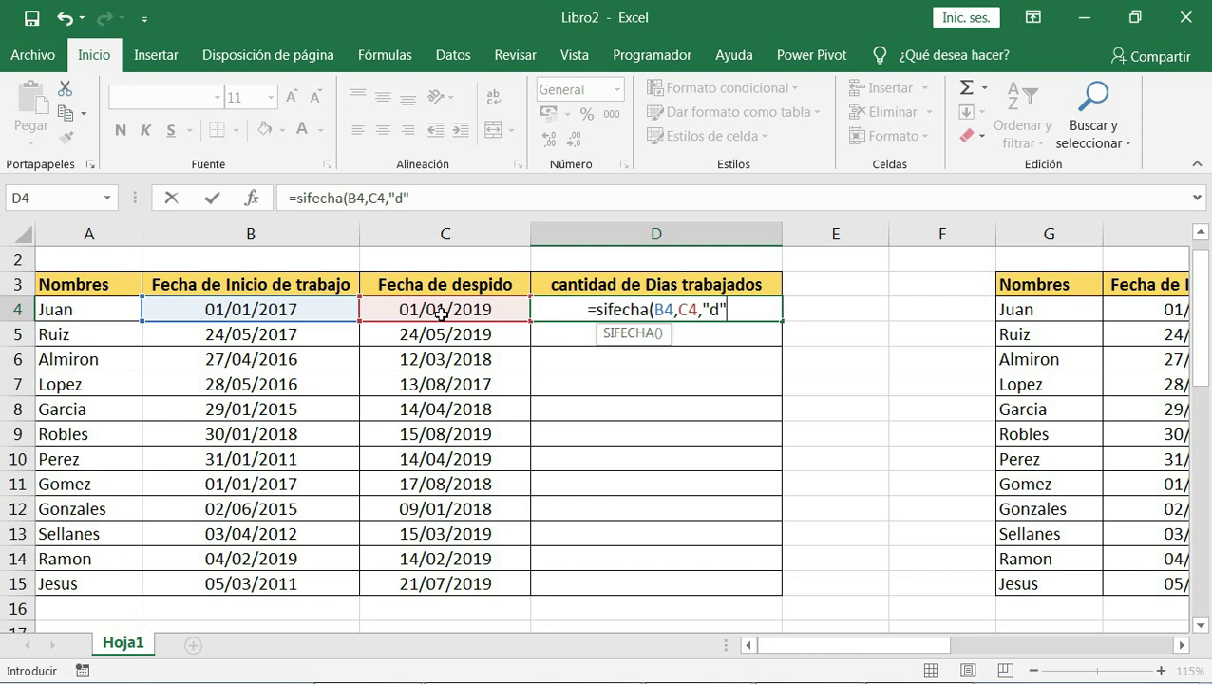
type(")")
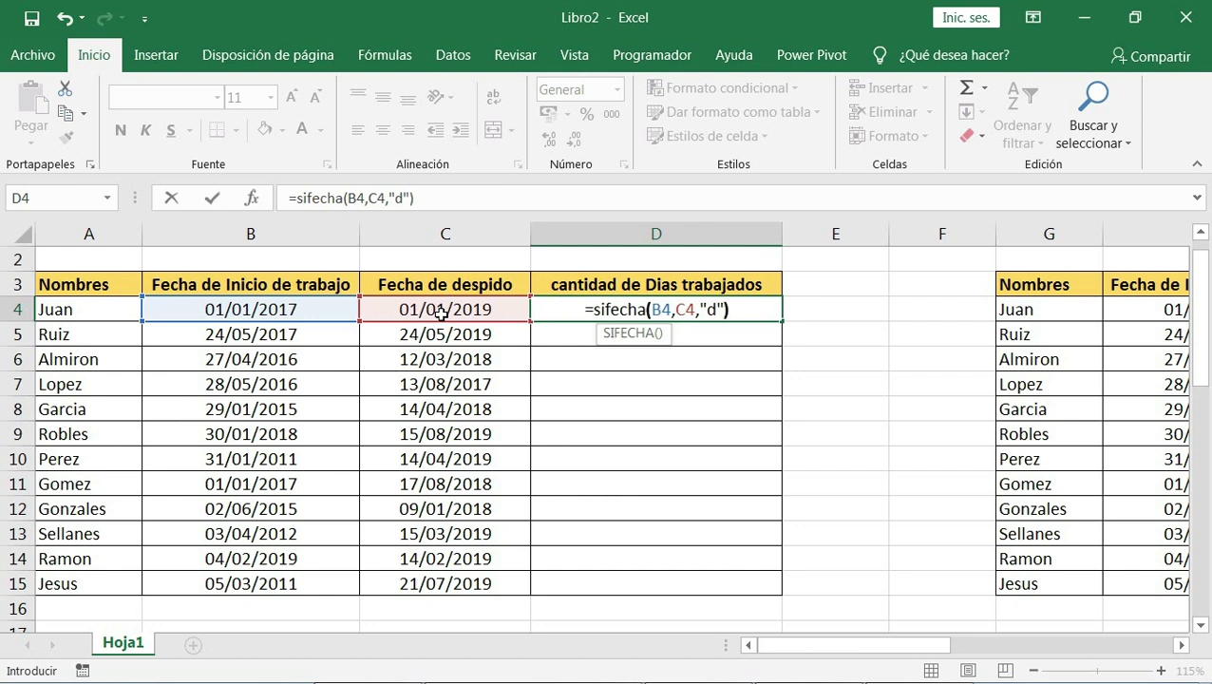
Step: Confirm =SIFECHA(B4,C4,"d") in D4, compare its dates, and copy it down to D15
key("Return")
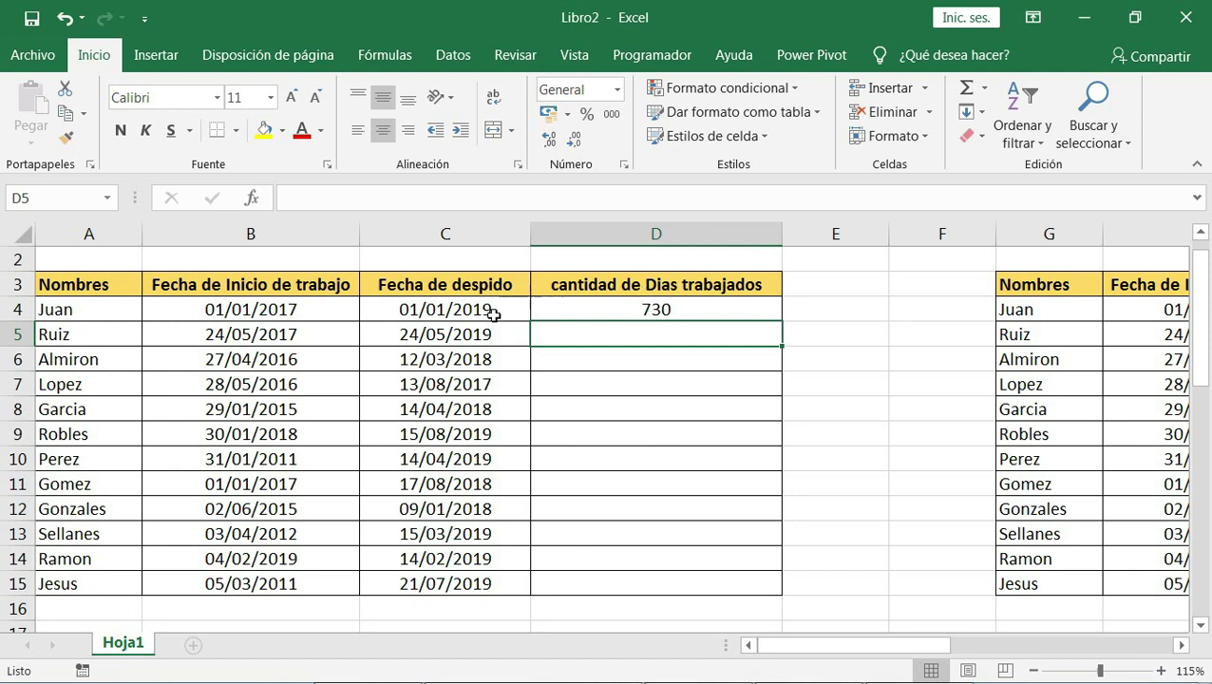
left_click(308, 309)
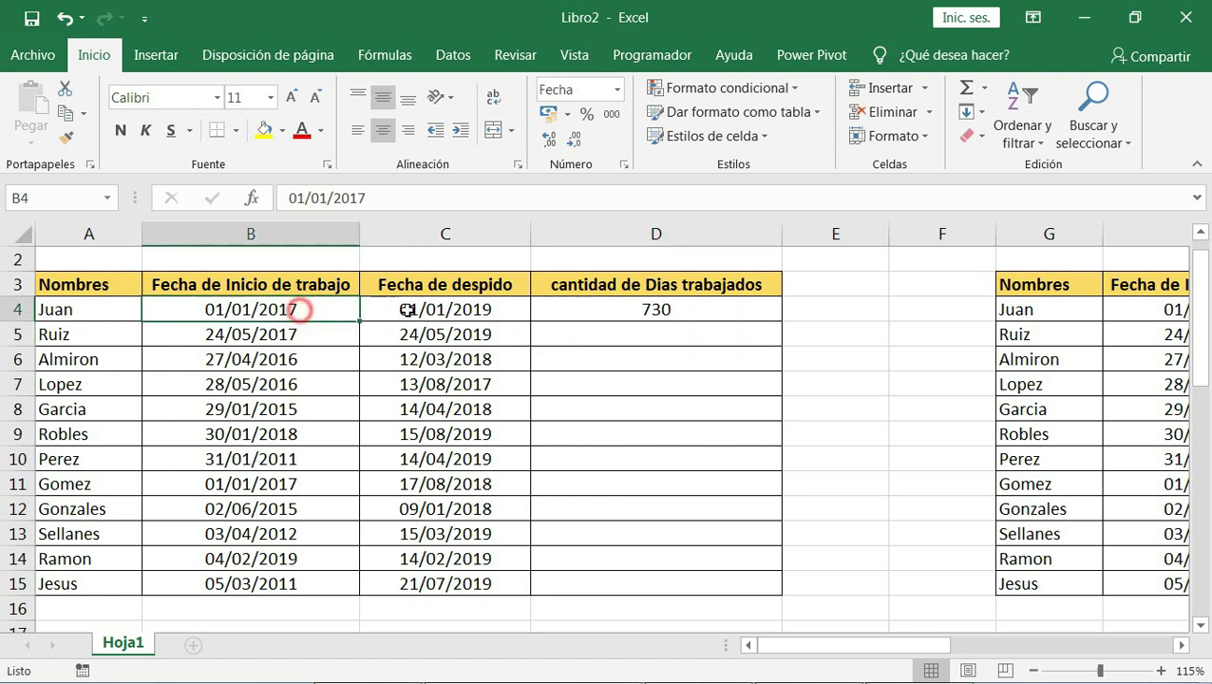
left_click(402, 308)
left_click(321, 309)
left_click(404, 309)
left_click(323, 309)
left_click(402, 309)
left_click(319, 308)
left_click(399, 309)
left_click(710, 311)
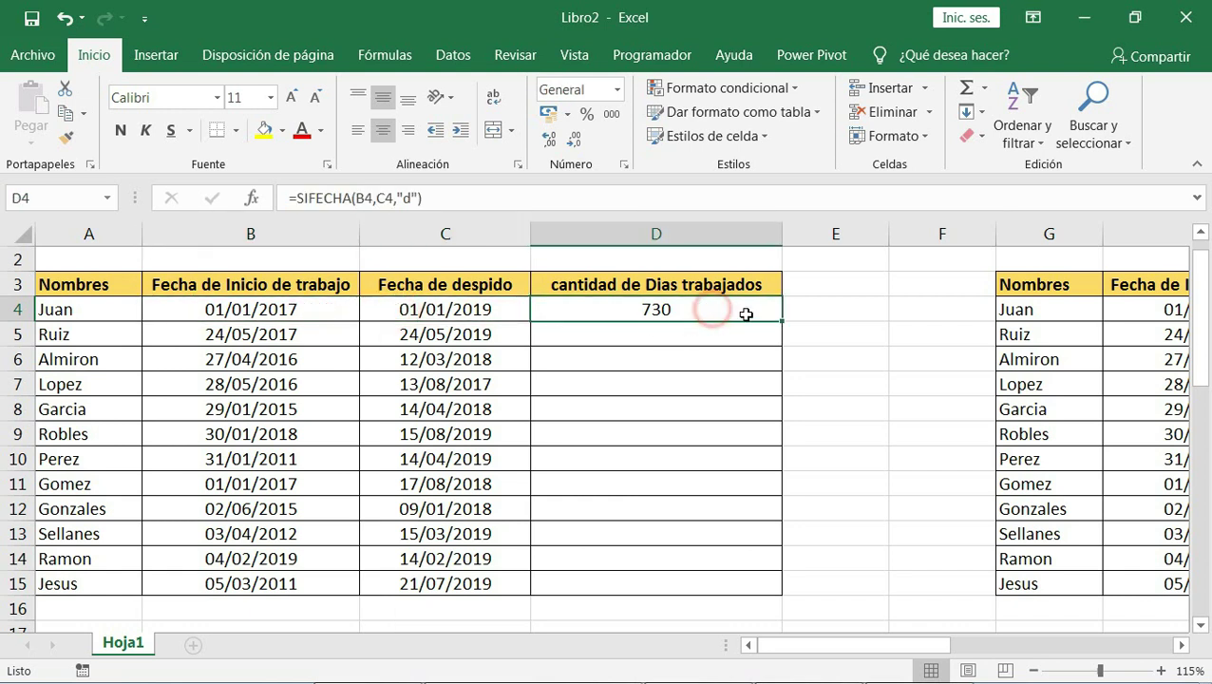
left_click_drag(782, 321, 781, 589)
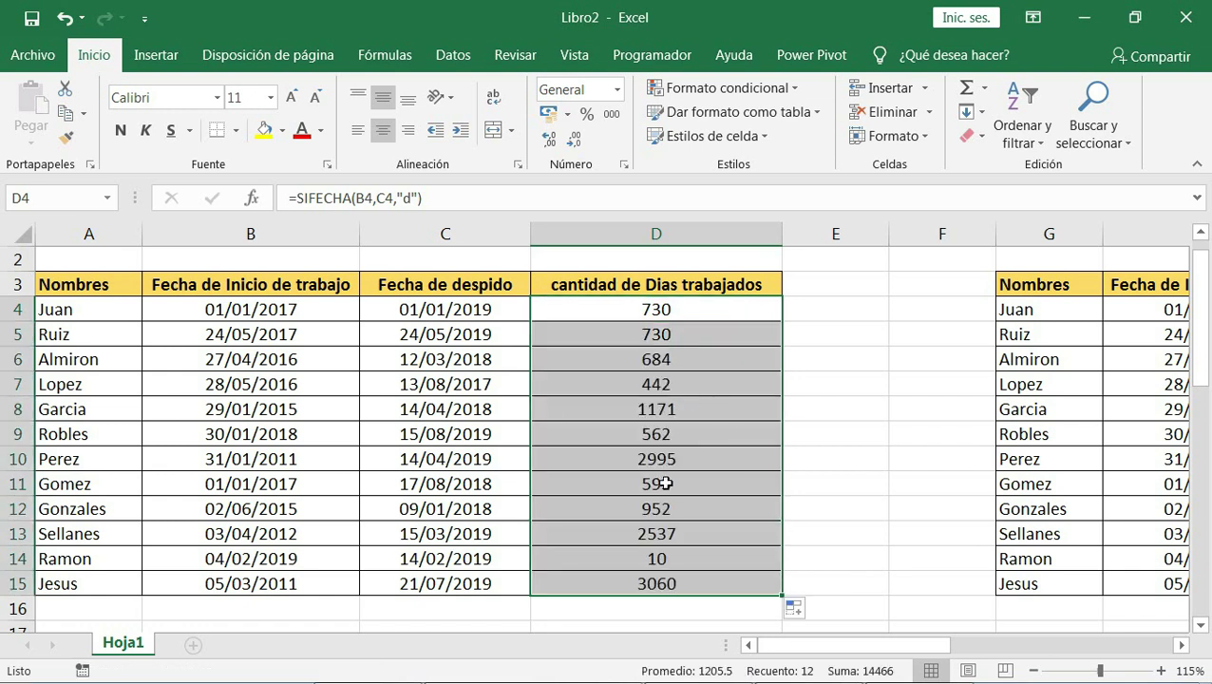
Step: Enter =SIFECHA(H4,I4,"m") in J4 for Juan's months worked
mouse_move(773, 646)
left_mouse_down()
mouse_move(893, 660)
mouse_move(922, 646)
left_mouse_up()
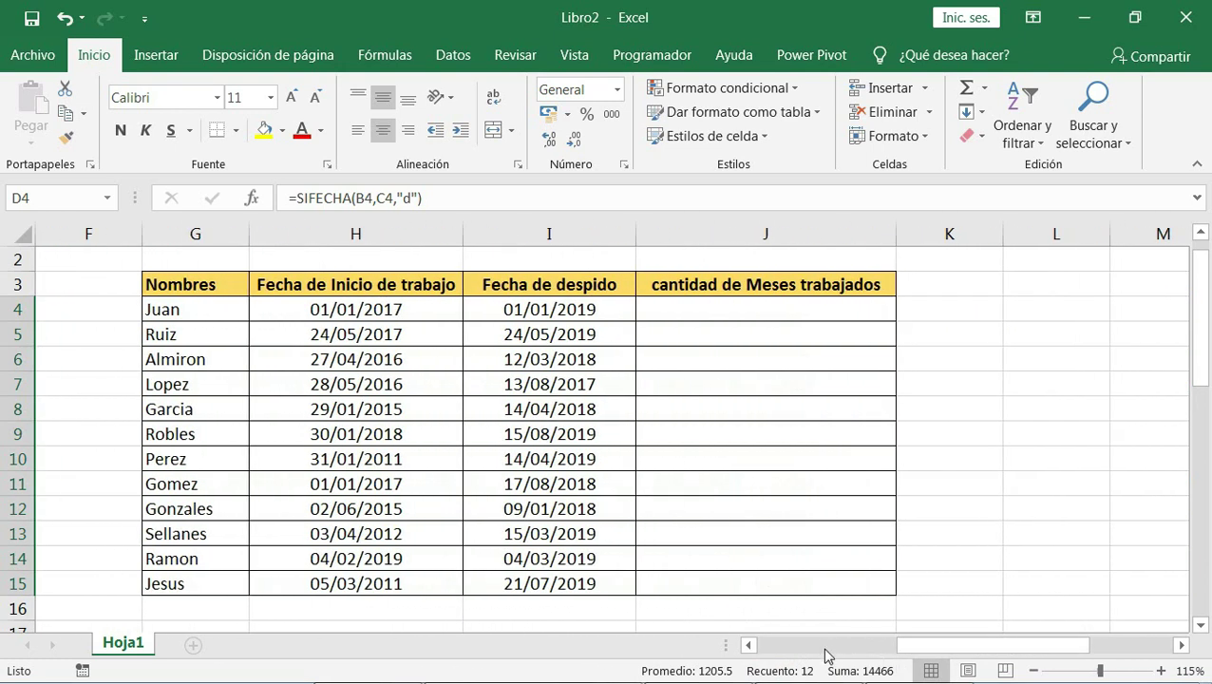
left_click(747, 312)
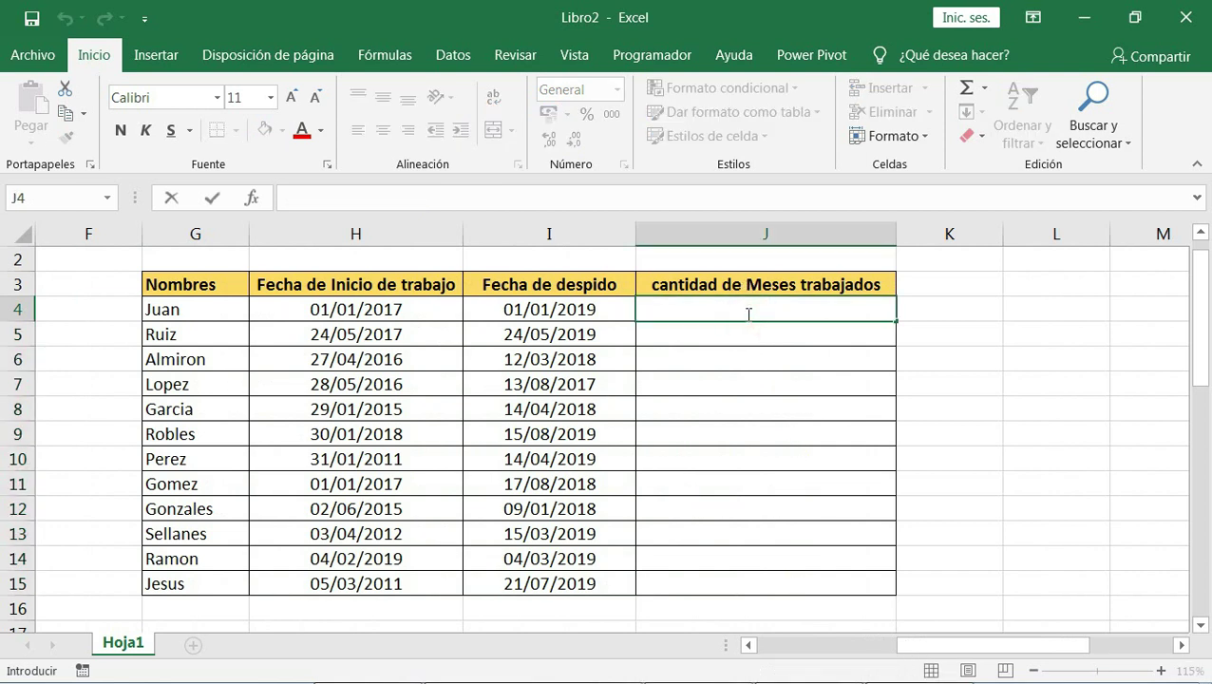
type("=sifecha")
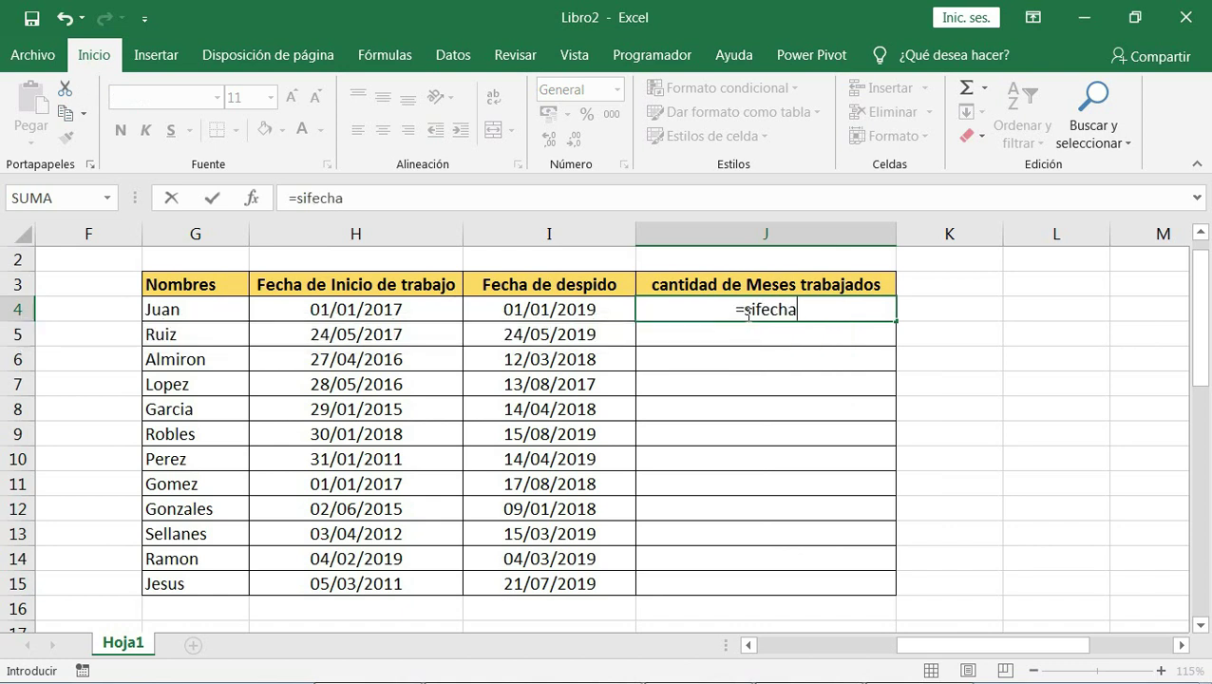
type("(")
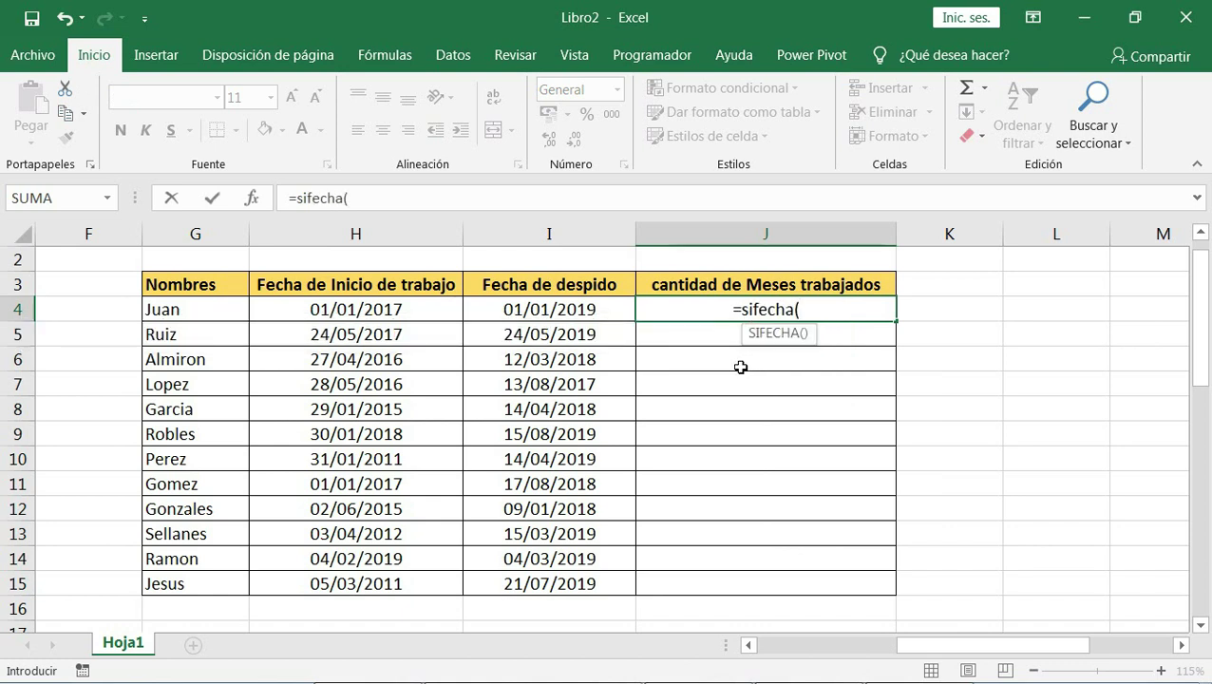
left_click(351, 308)
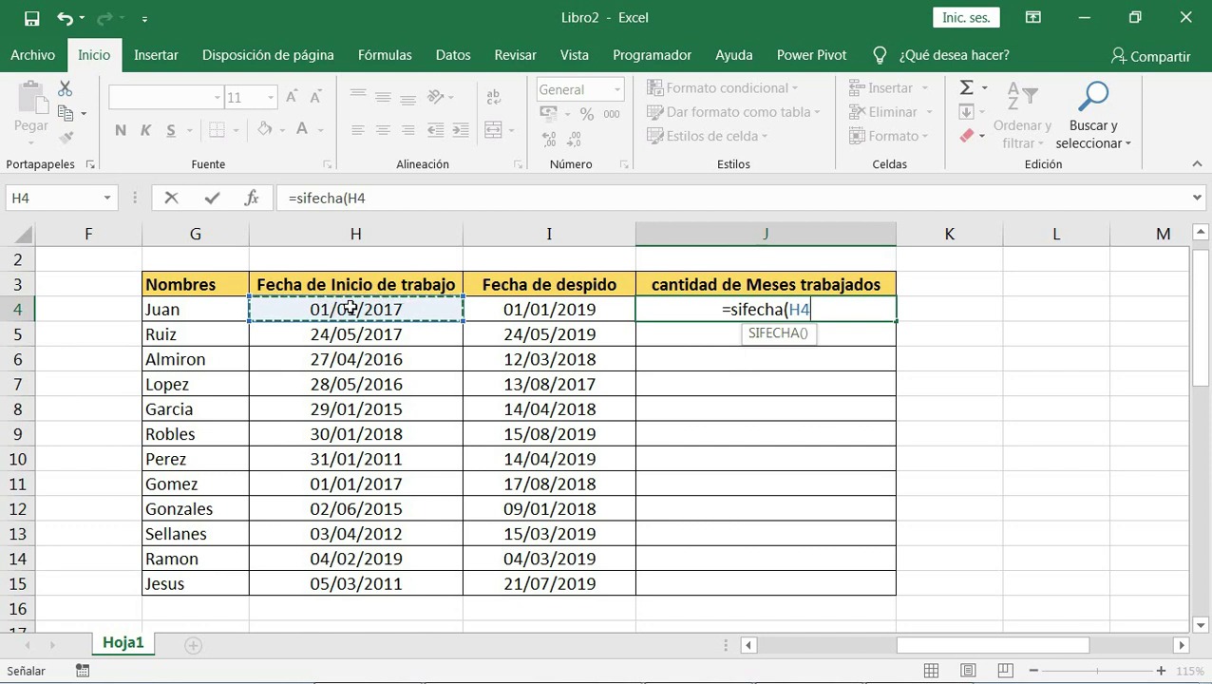
type(",")
left_click(547, 313)
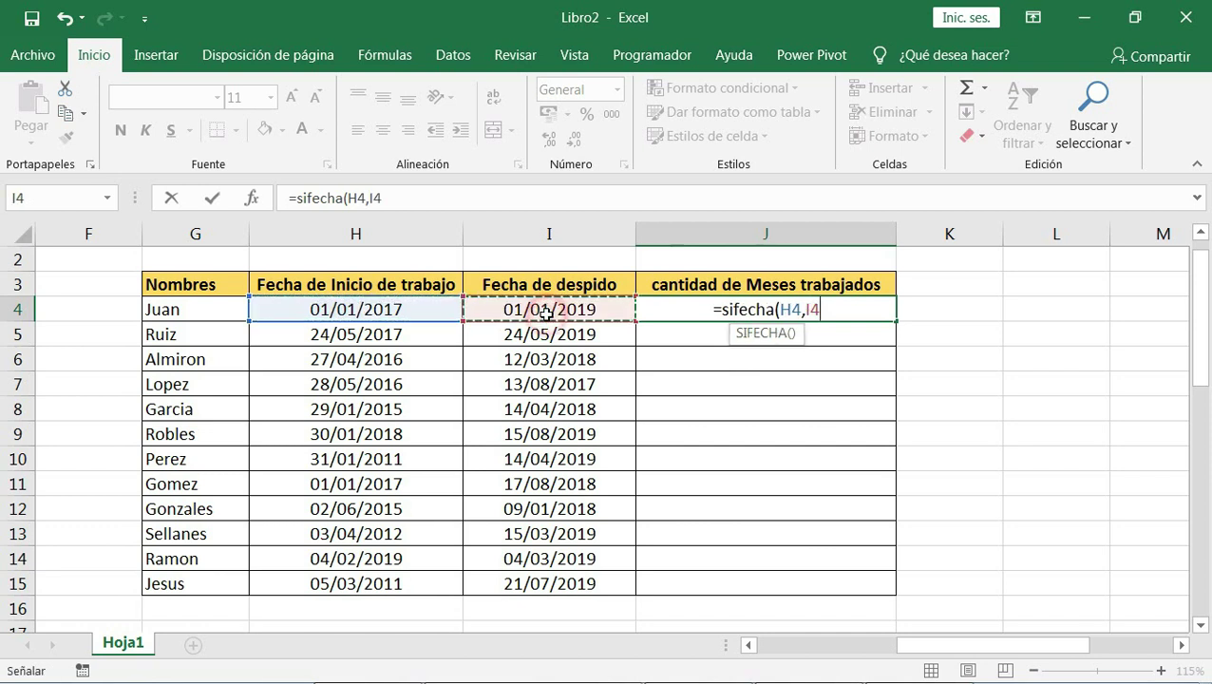
type(",")
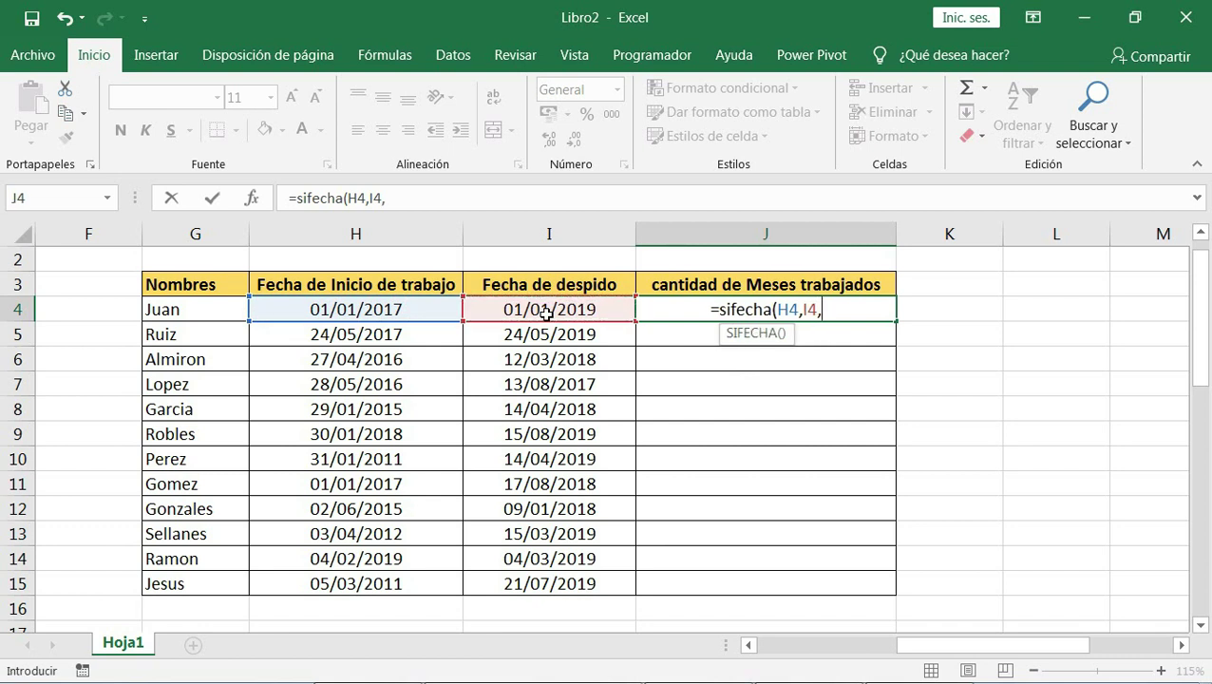
type("\"")
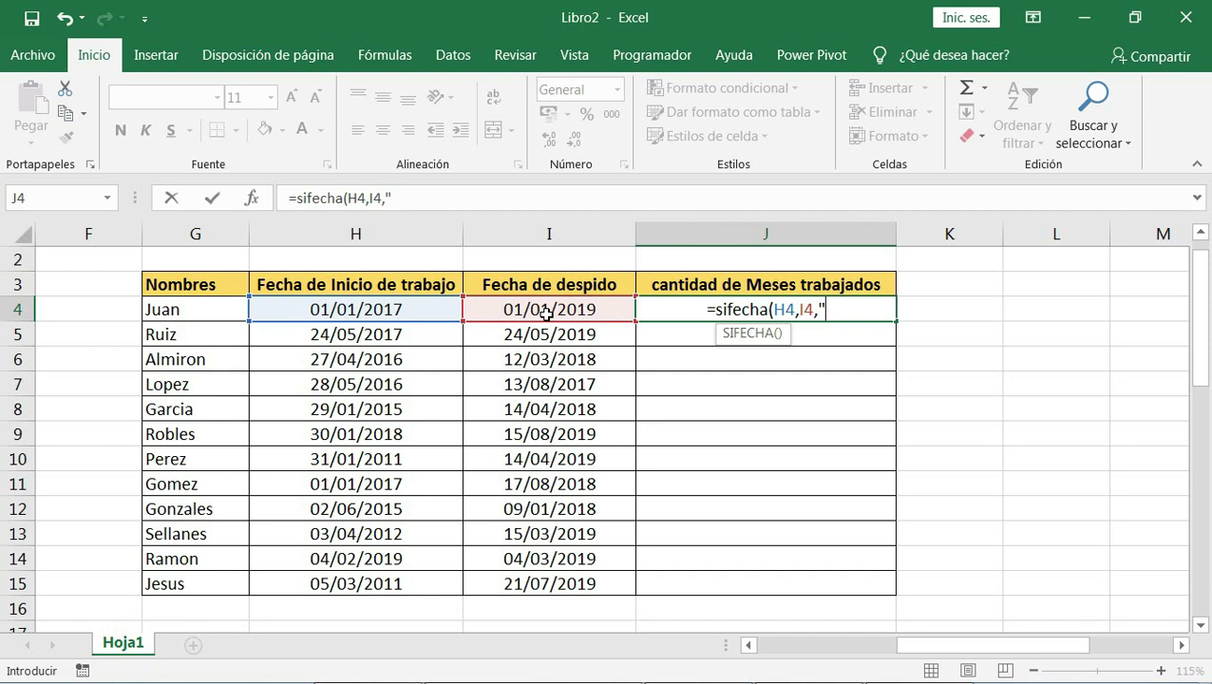
type("m")
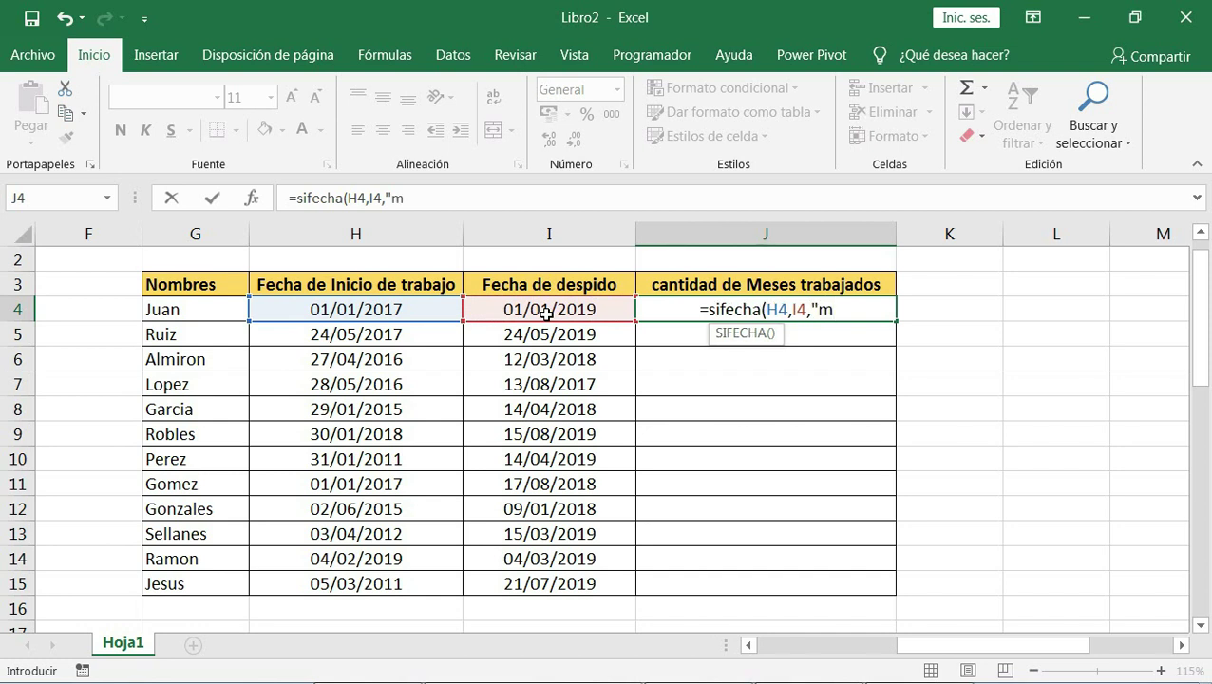
type("\"")
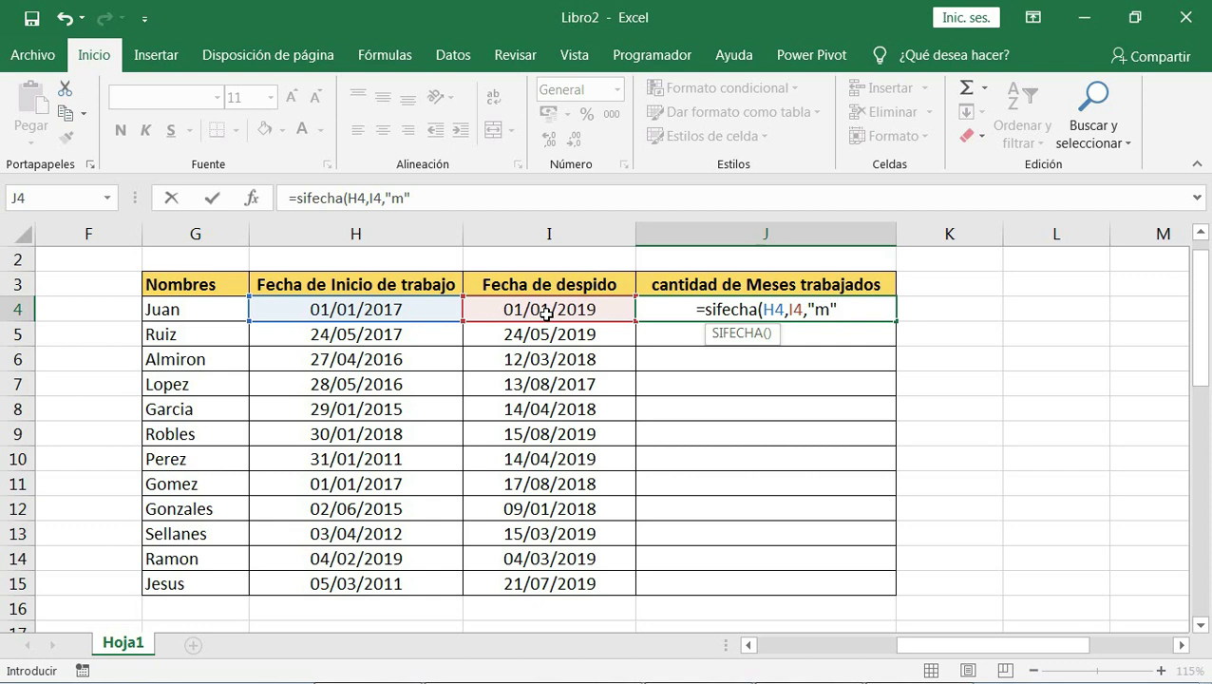
type(")")
key("Return")
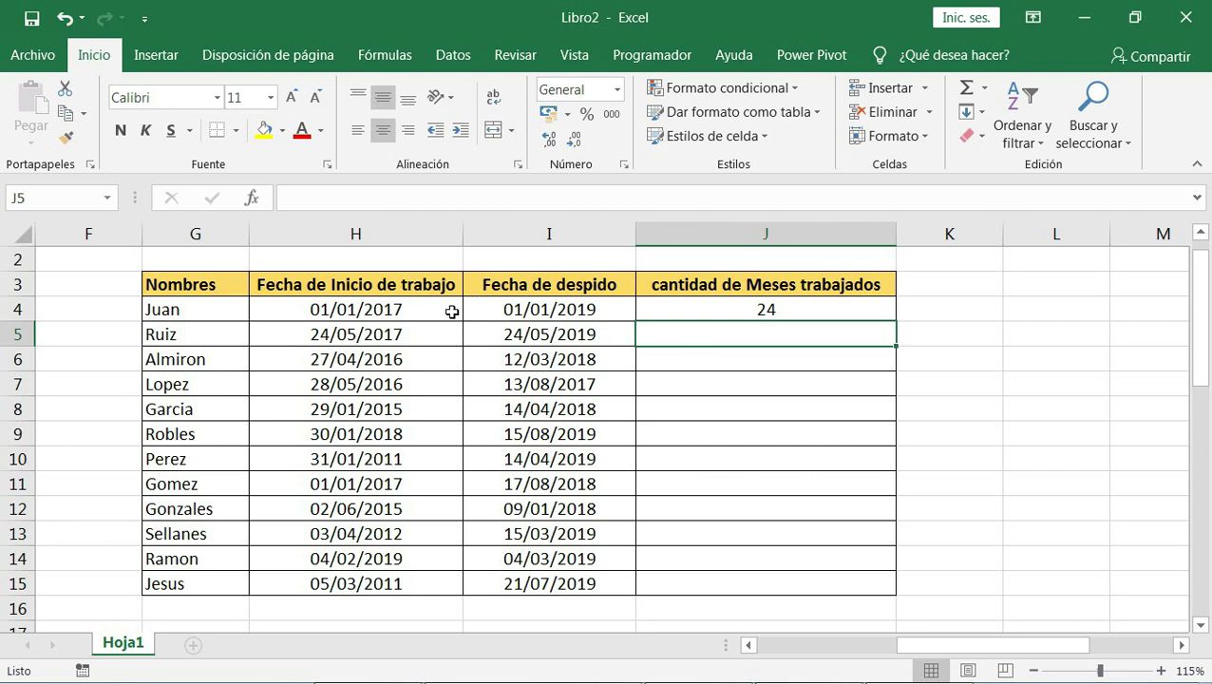
Step: Check Juan's start and dismissal dates against the 24-month result in J4
left_click(404, 309)
left_click(505, 310)
left_click(789, 314)
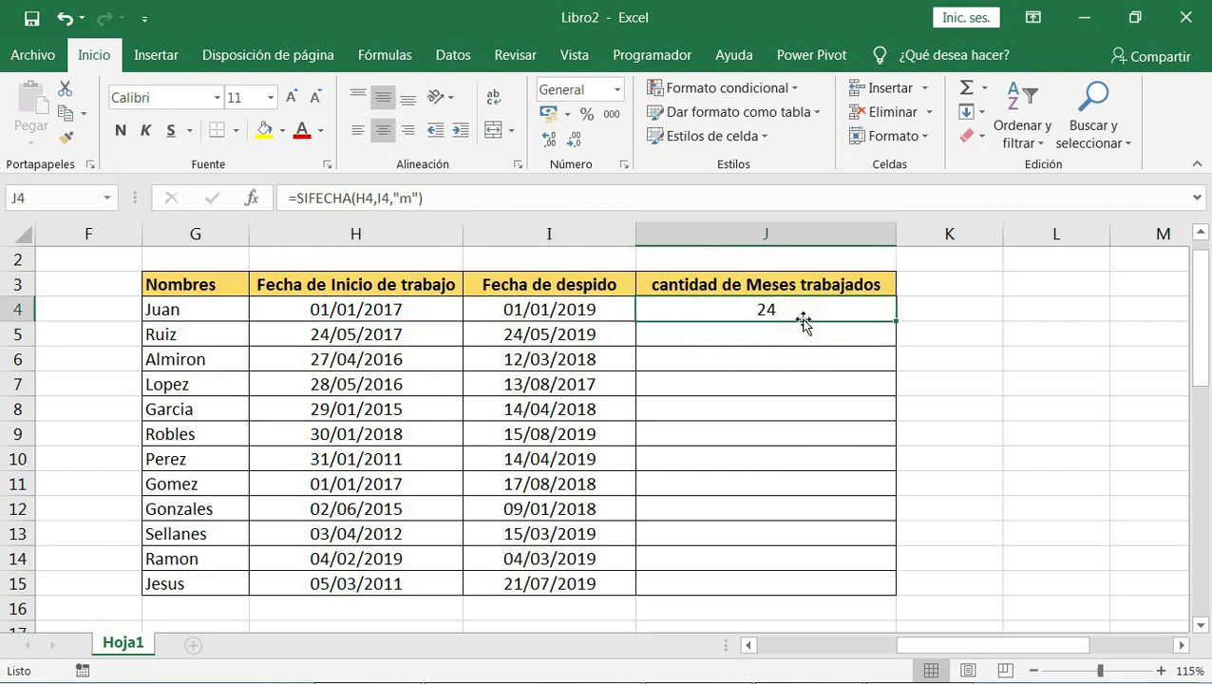
Step: Copy the months formula down to J15 and scroll to the years table in rows 24–37
left_click_drag(898, 324, 886, 588)
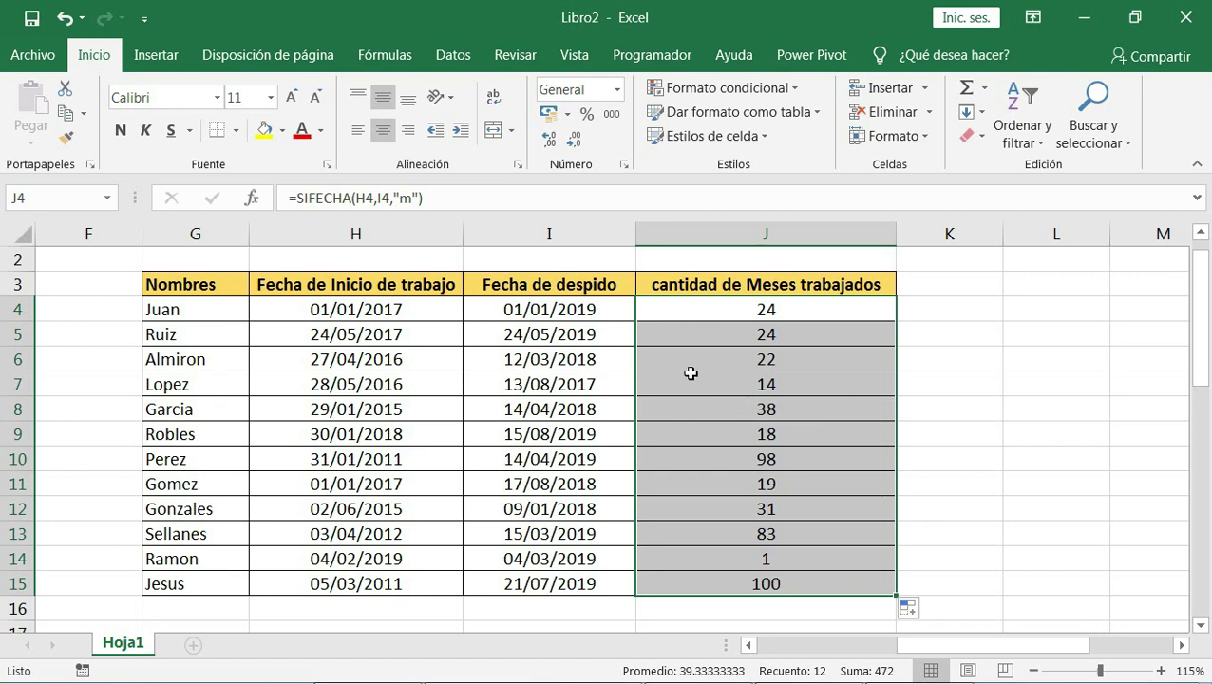
left_click_drag(1201, 273, 1208, 475)
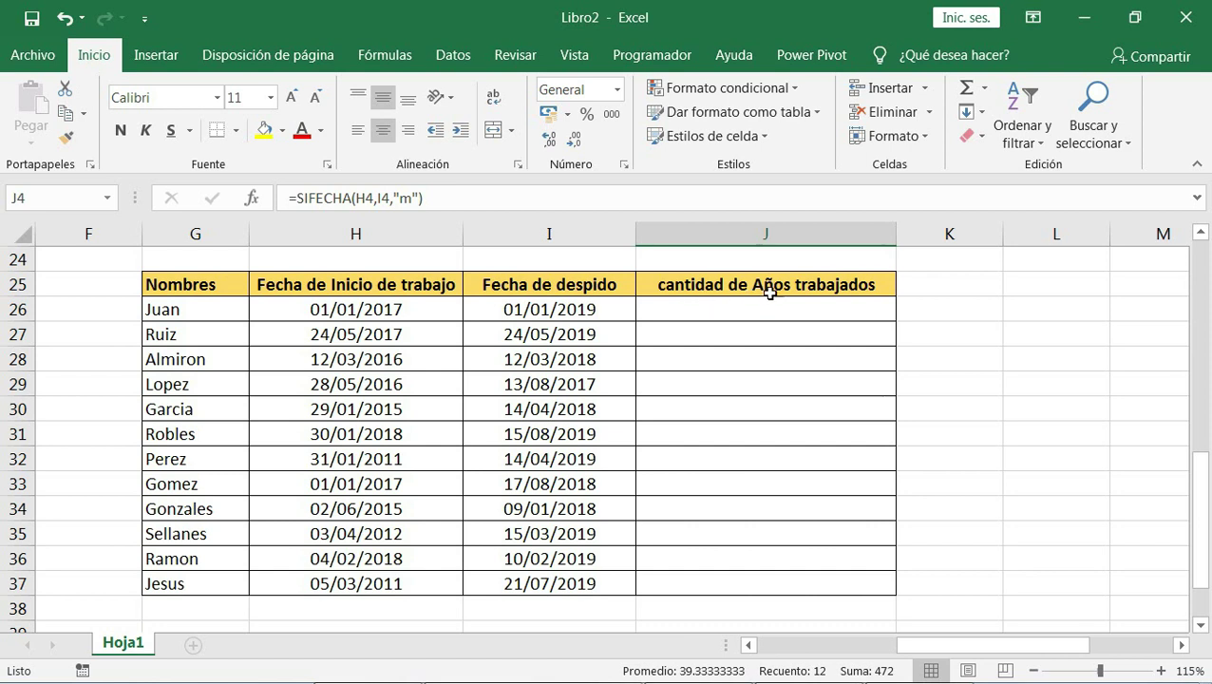
Step: Enter =SIFECHA(H26,I26,"y") in J26, giving Juan's 2 years worked
left_click(744, 310)
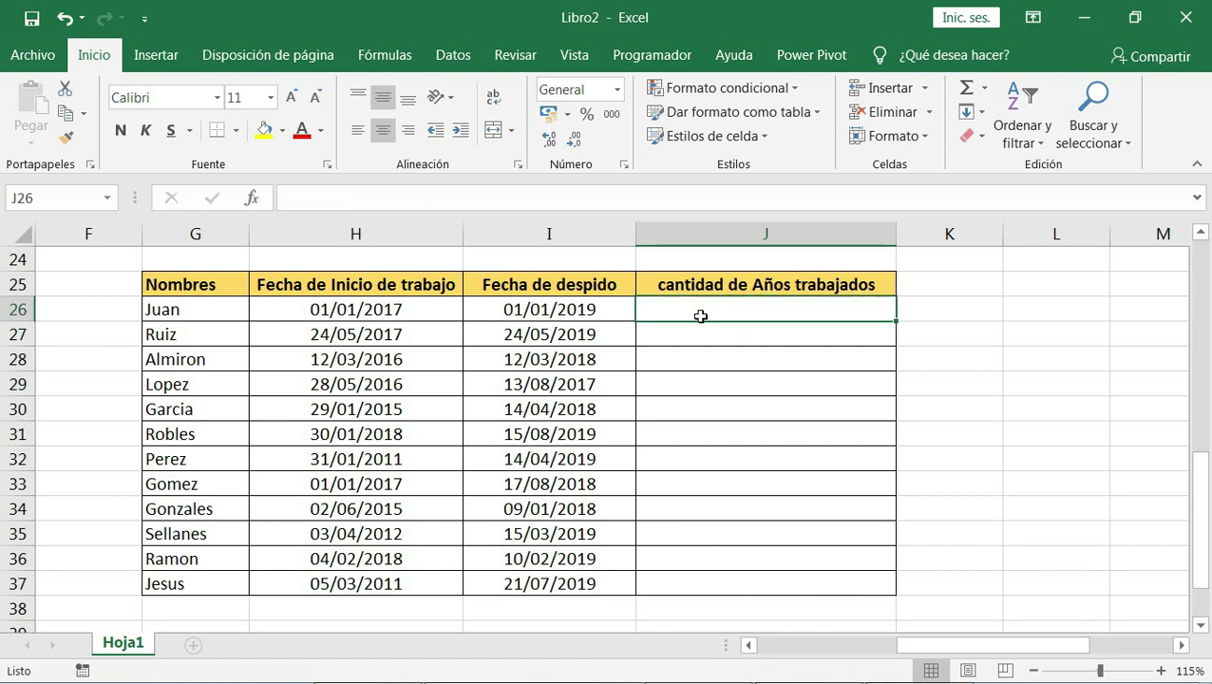
double_click(728, 308)
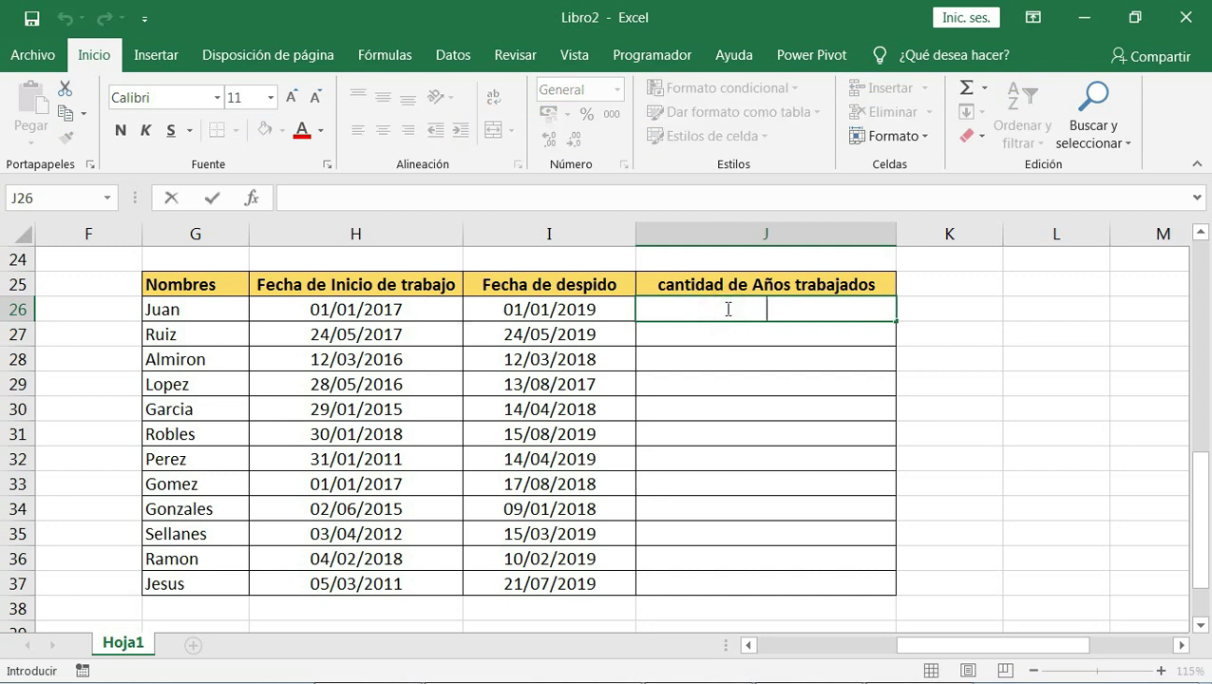
type("=sifecha")
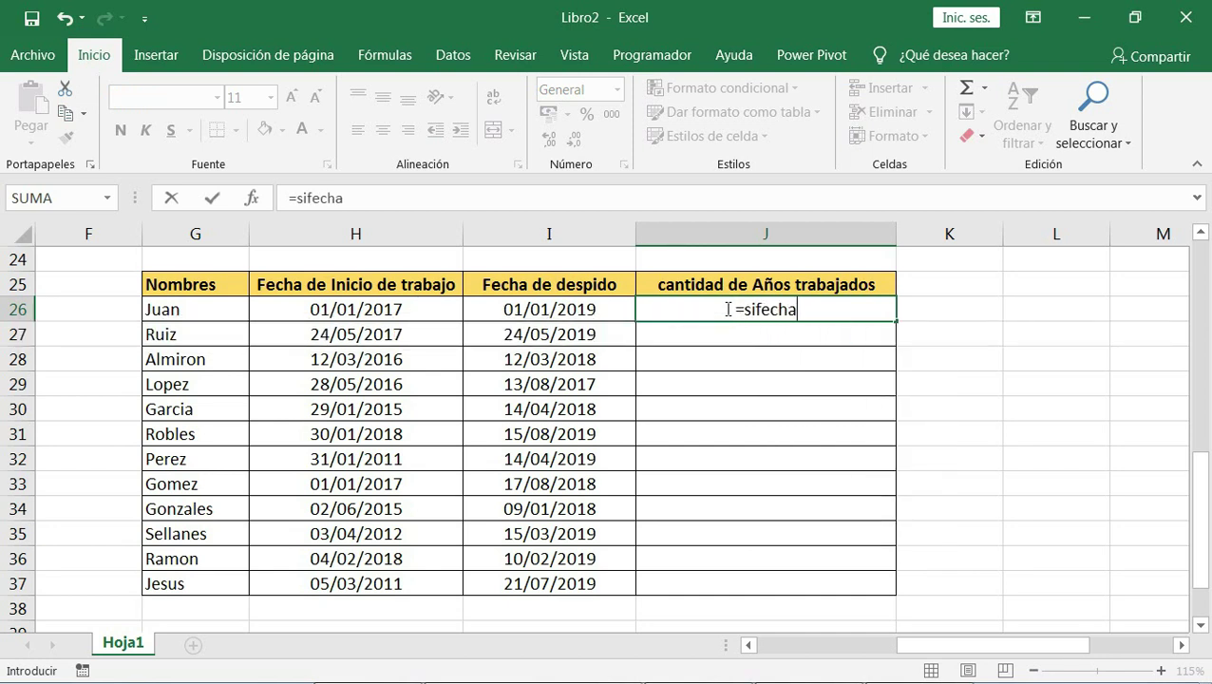
type("(")
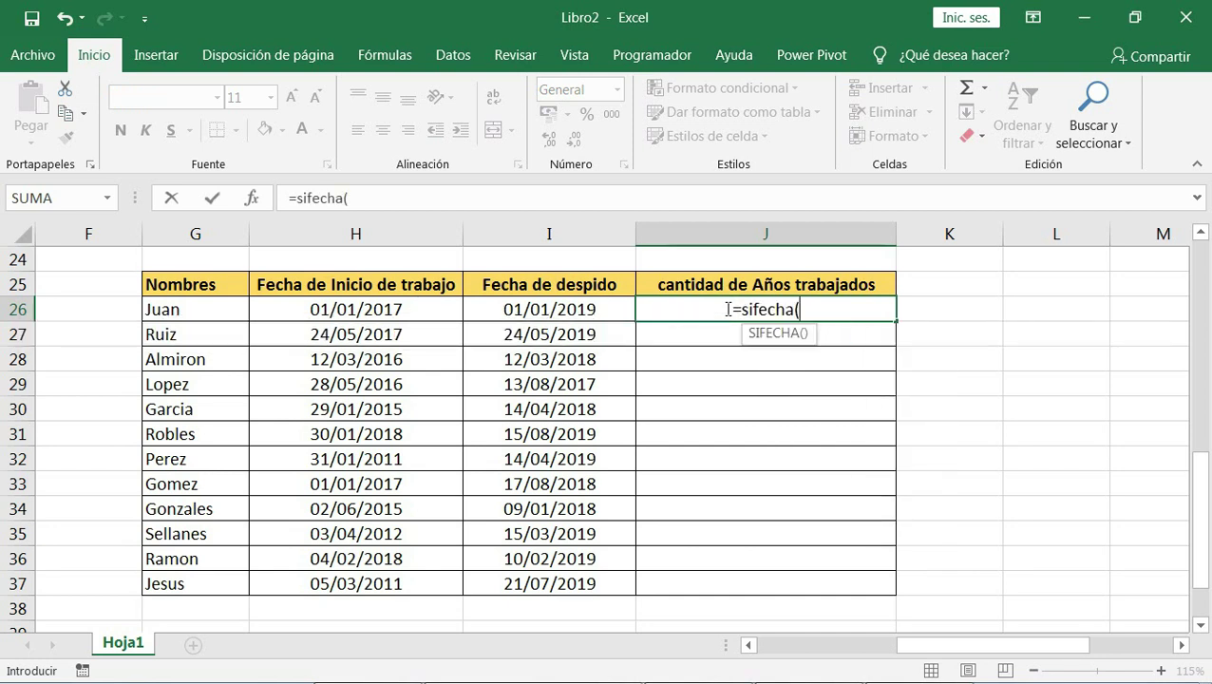
left_click(367, 309)
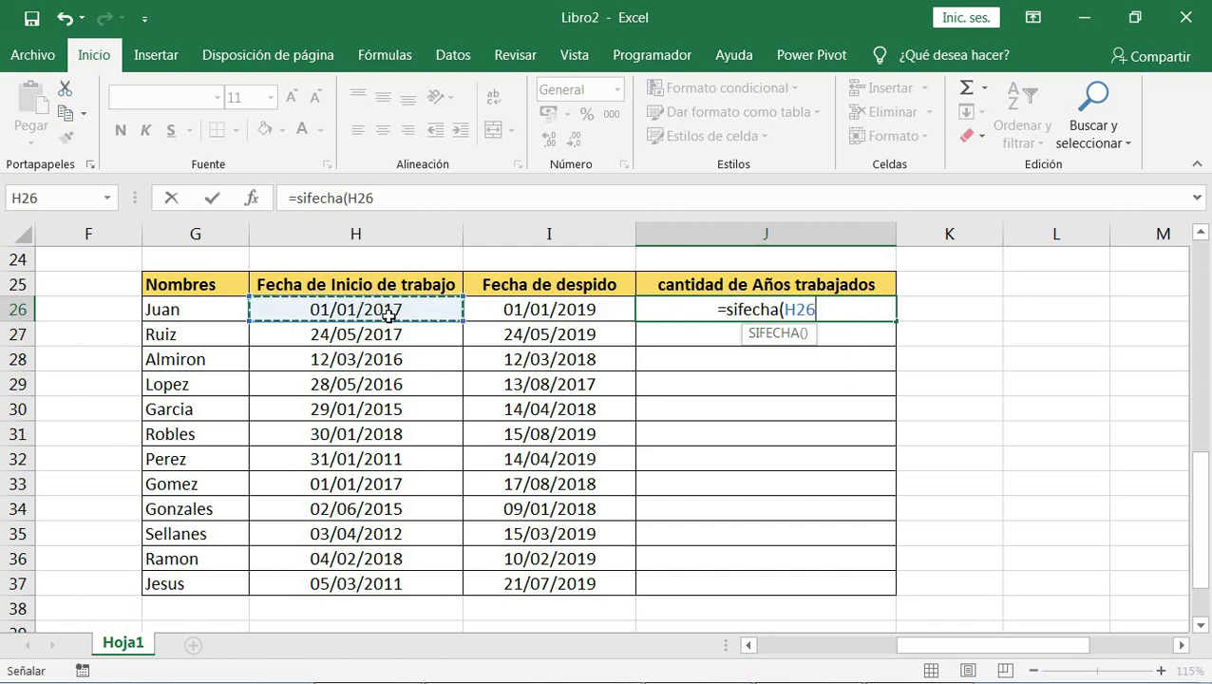
type(",")
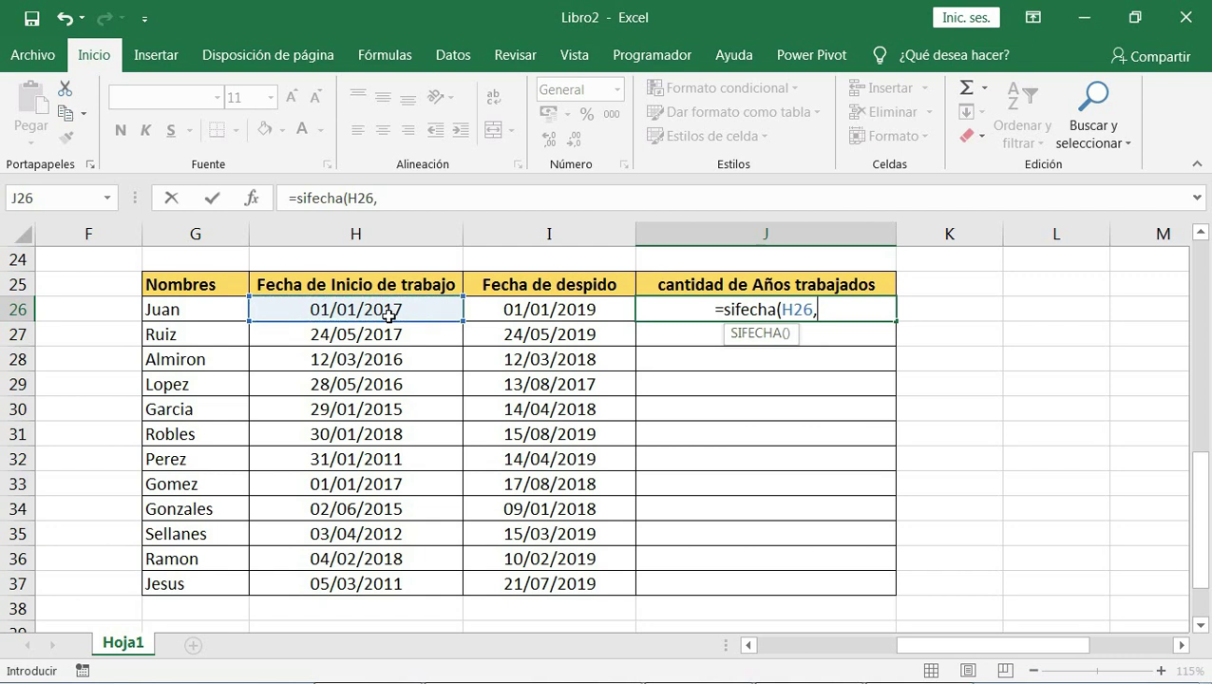
left_click(518, 309)
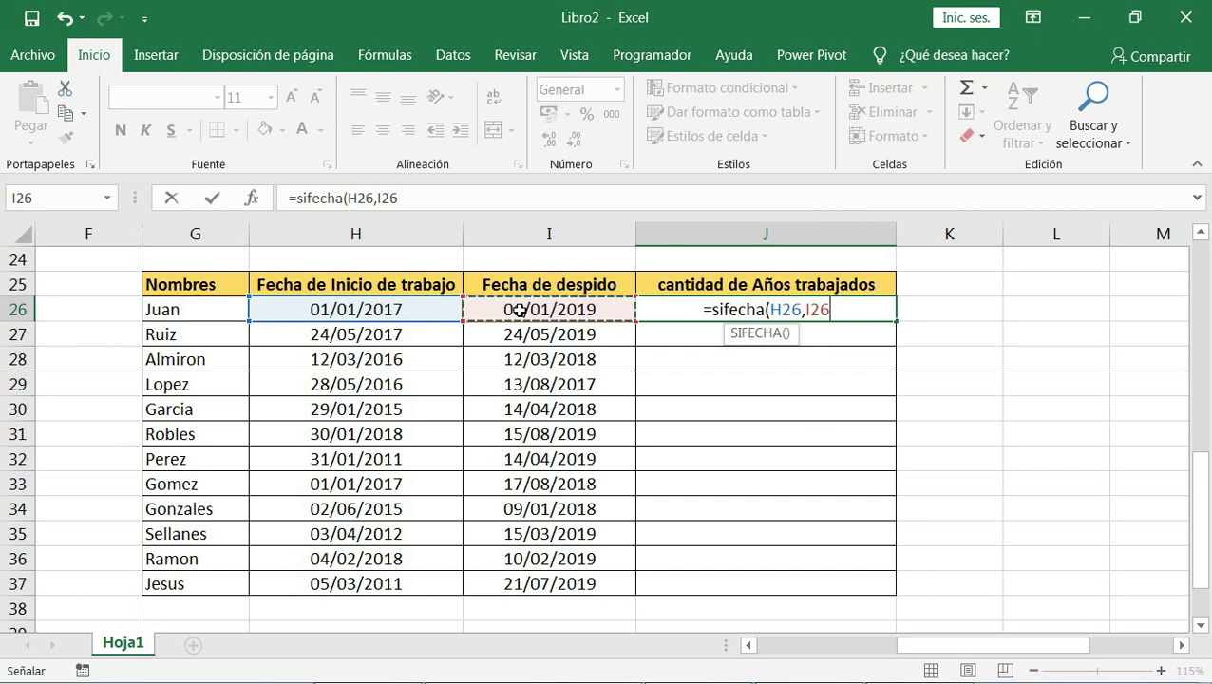
type(",\"")
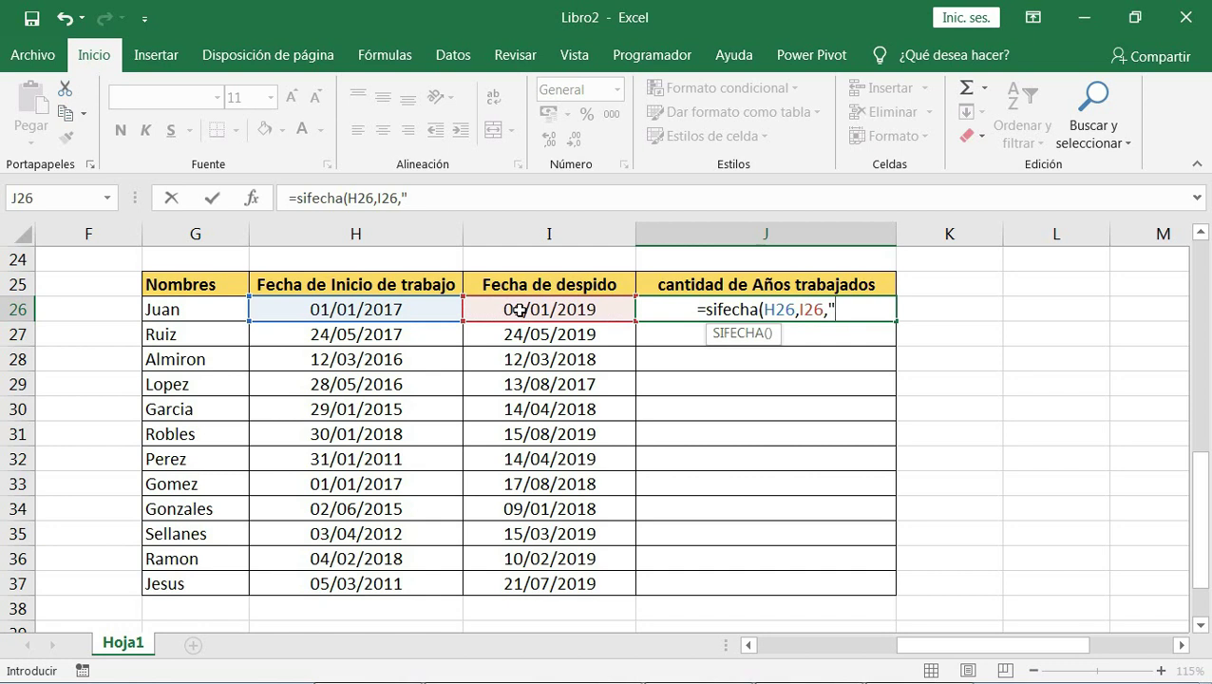
type("y")
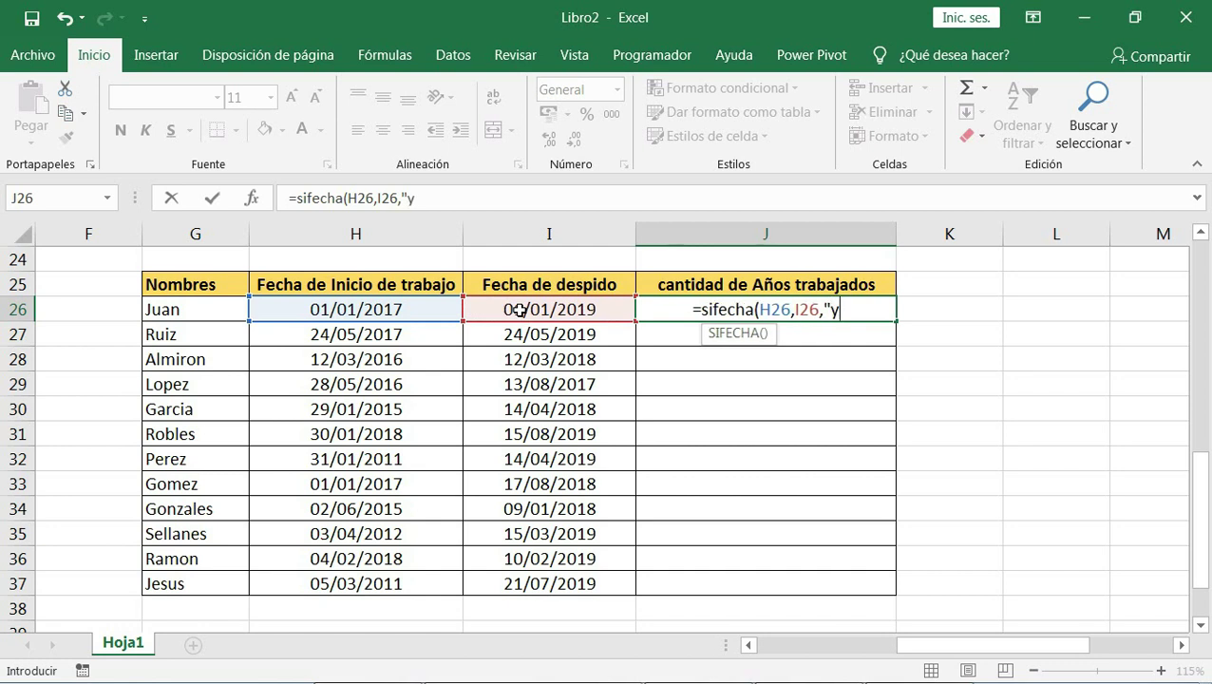
type("\"")
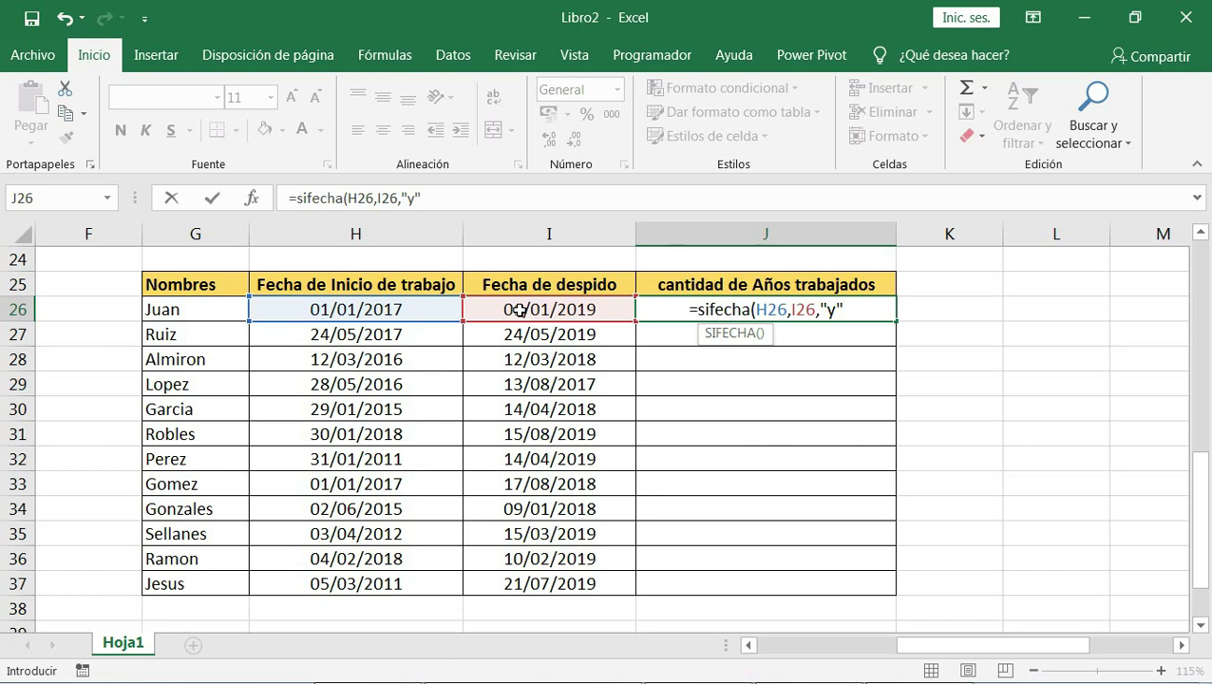
type(")")
key("Return")
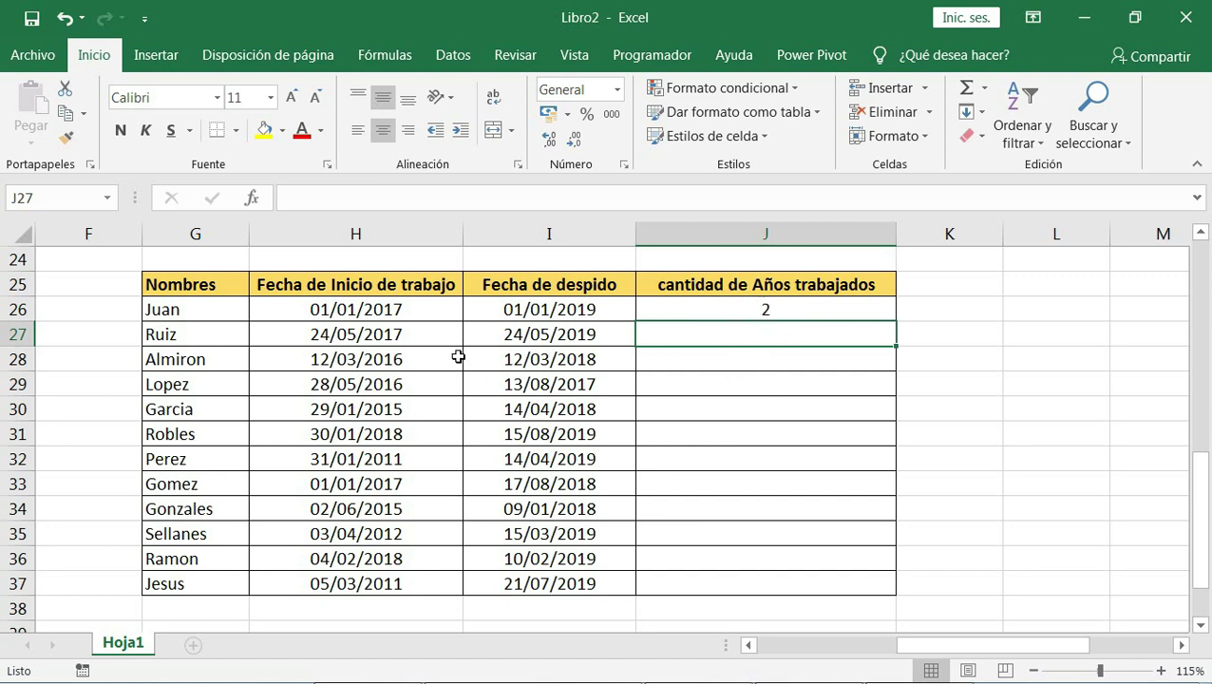
Step: Compare Juan's start date in H26 with his dismissal date in I26
left_click(404, 310)
left_click(555, 311)
left_click(389, 302)
left_click(476, 306)
left_click(409, 306)
left_click(494, 308)
left_click(392, 306)
left_click(484, 307)
left_click(415, 306)
left_click(478, 302)
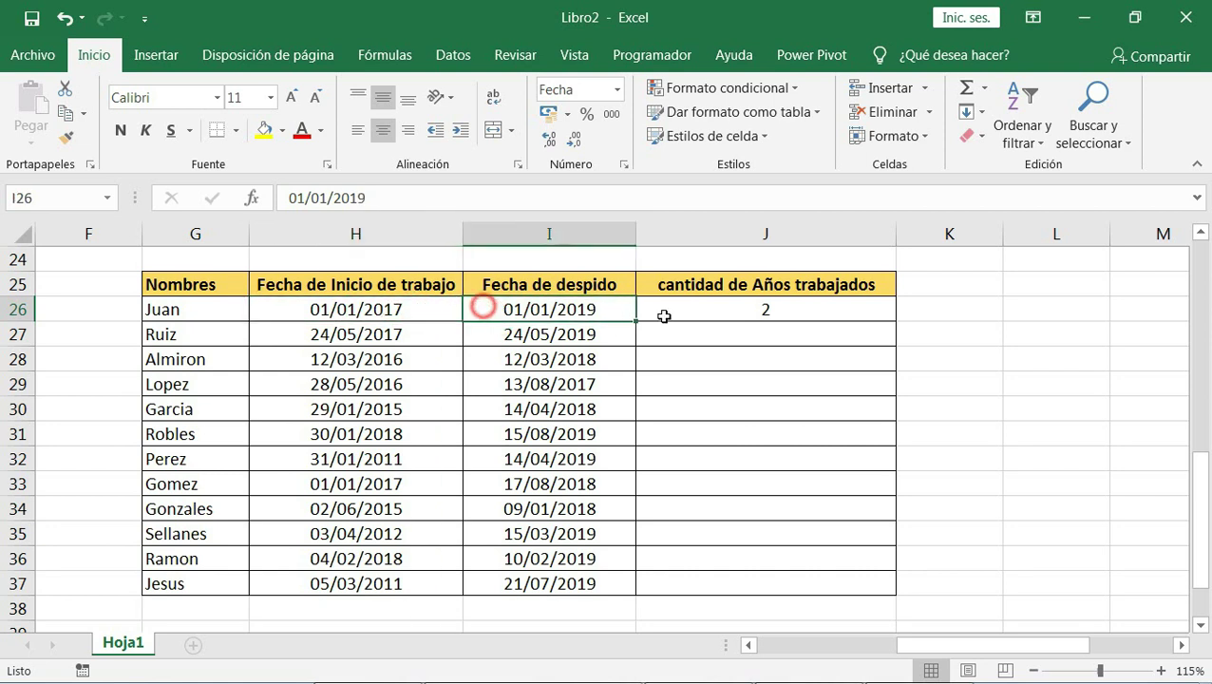
Step: Copy the years formula from J26 down to J37 and reopen J26 to check it
left_click(791, 314)
left_click_drag(893, 325, 912, 596)
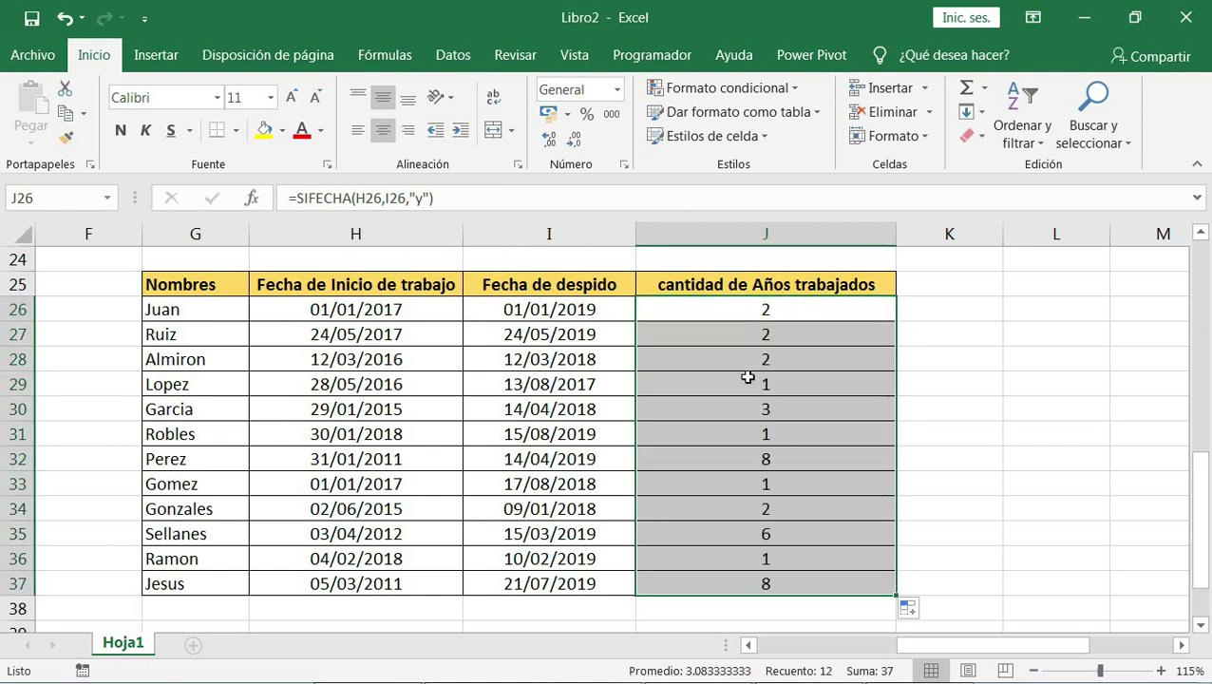
double_click(769, 309)
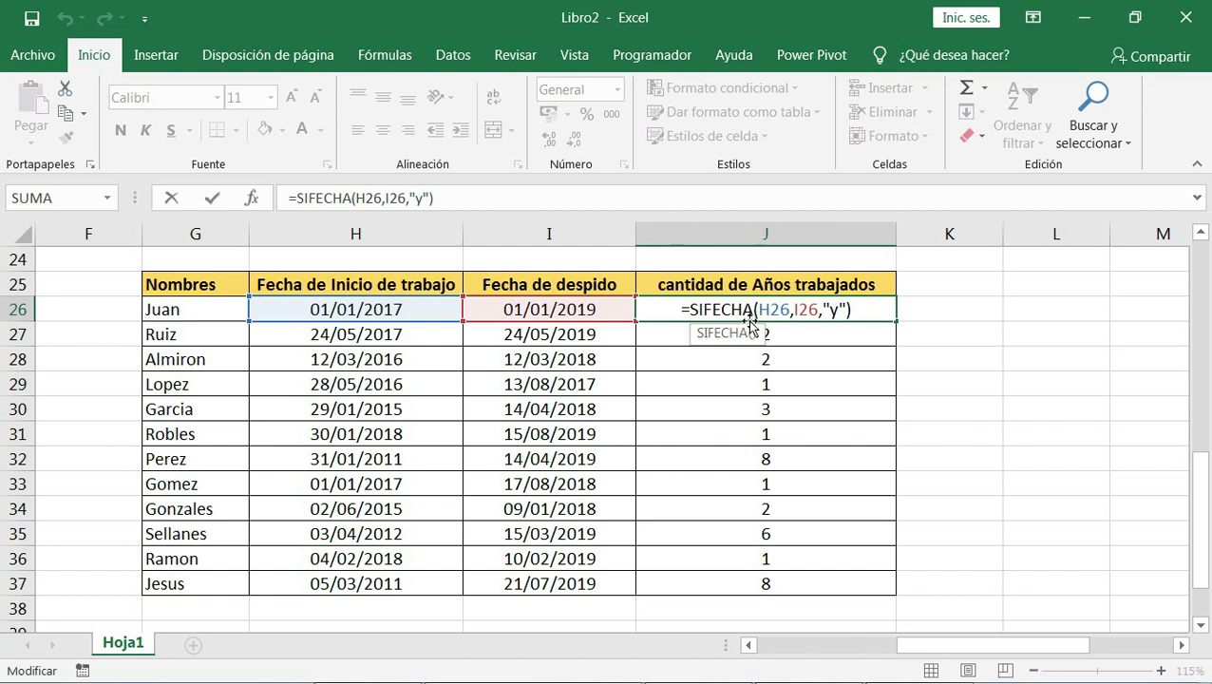
left_click(771, 308)
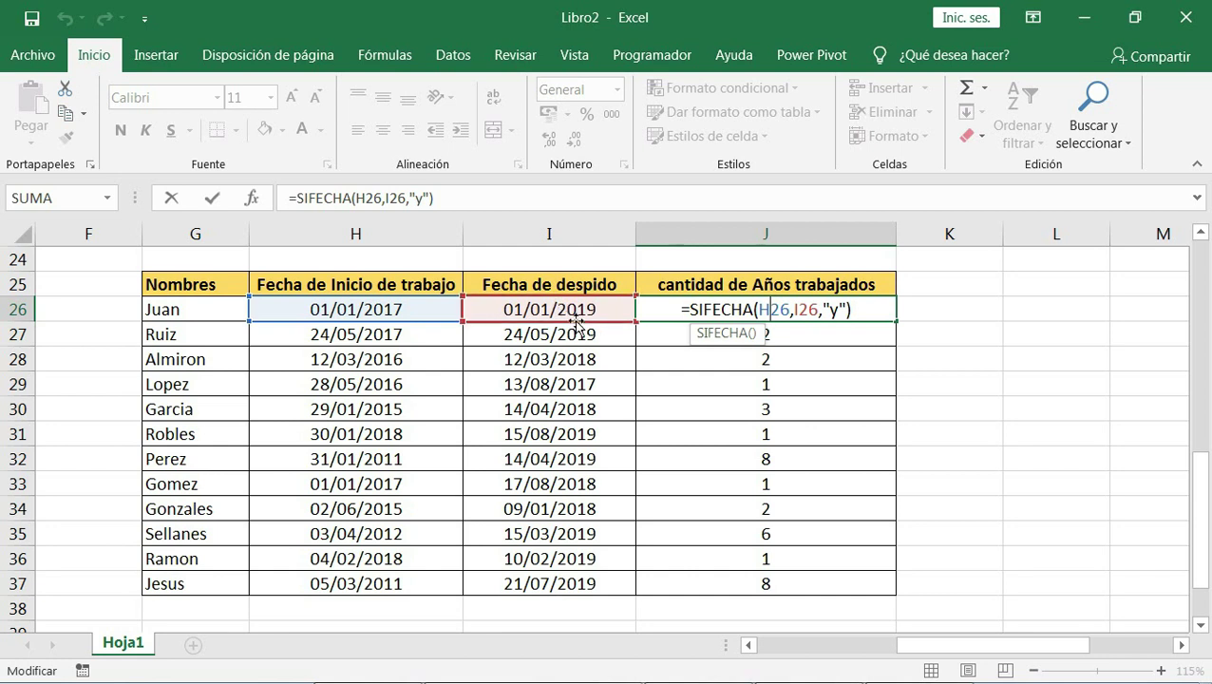
left_click(837, 309)
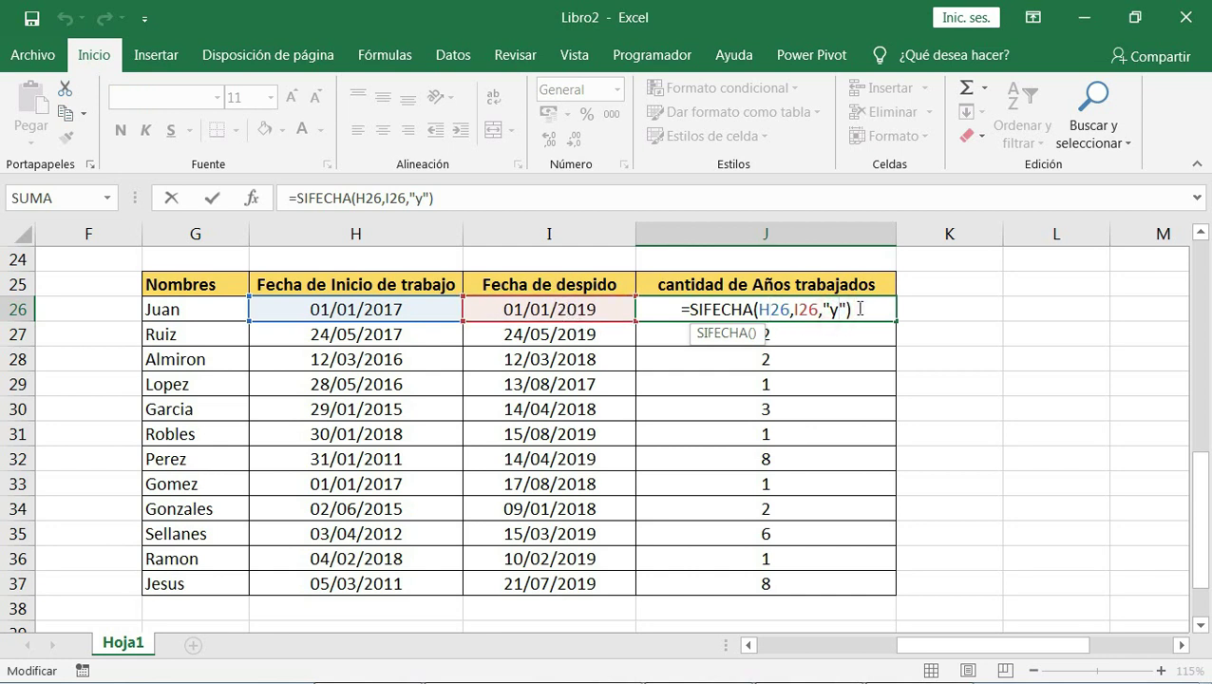
key("BackSpace")
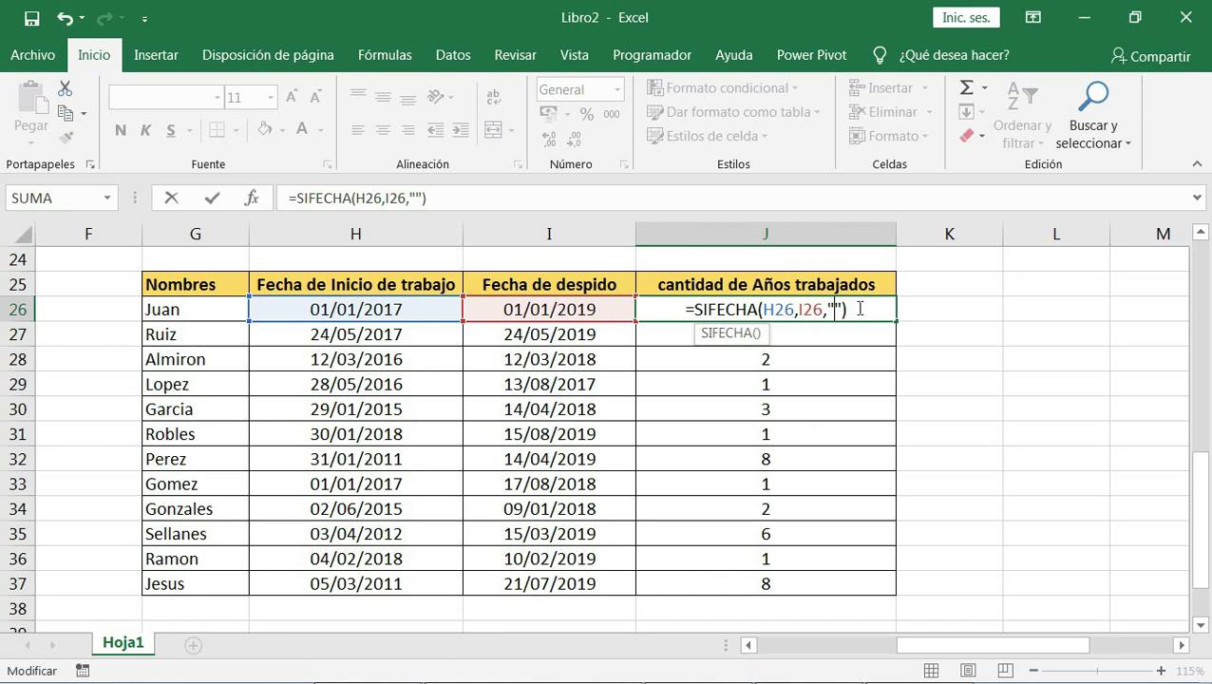
type("m")
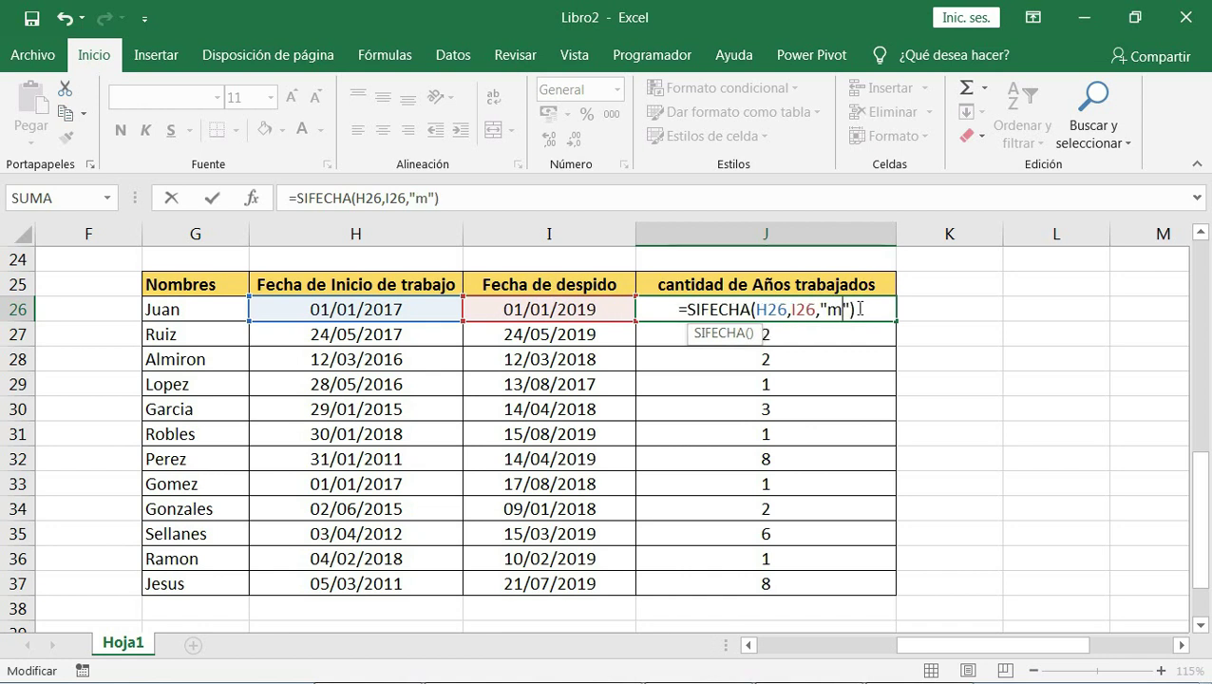
key("BackSpace")
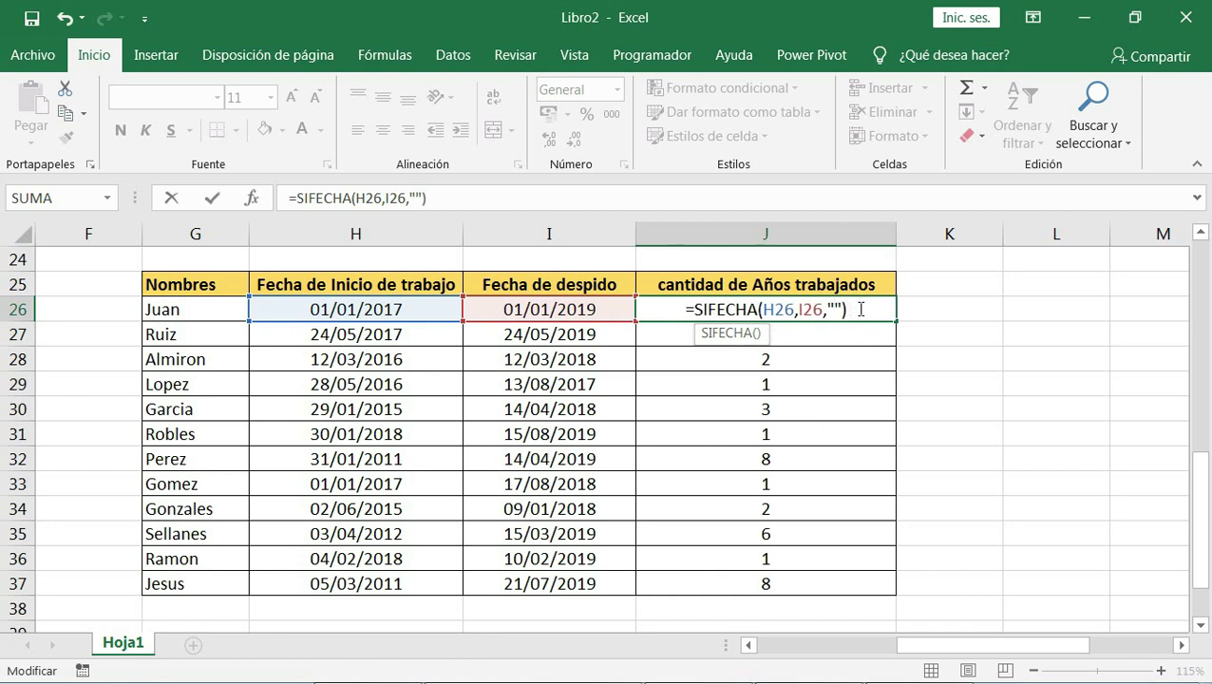
type("d")
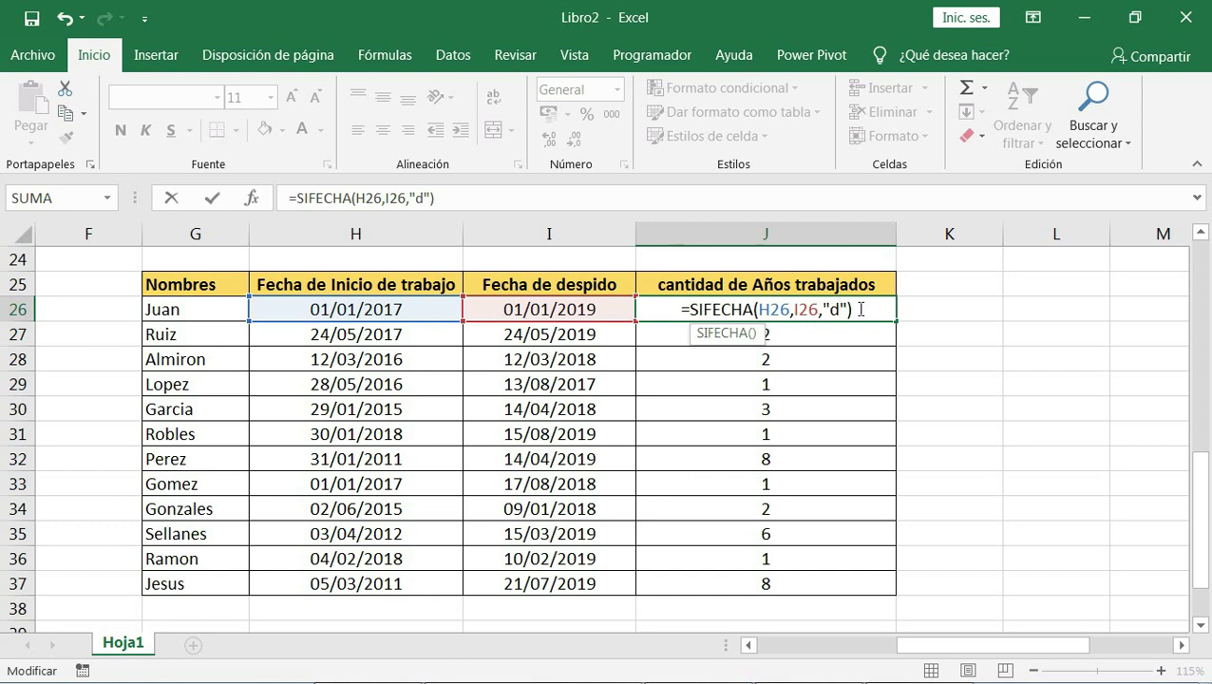
key("BackSpace")
type("y")
key("Return")
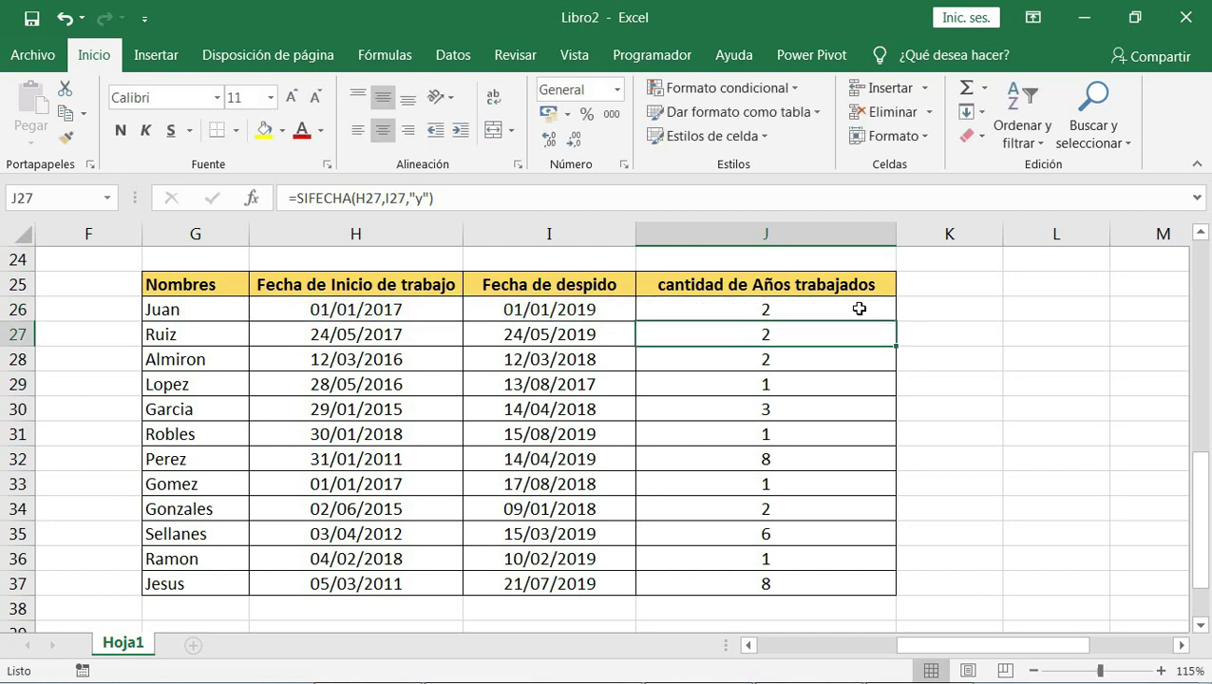
left_click(810, 309)
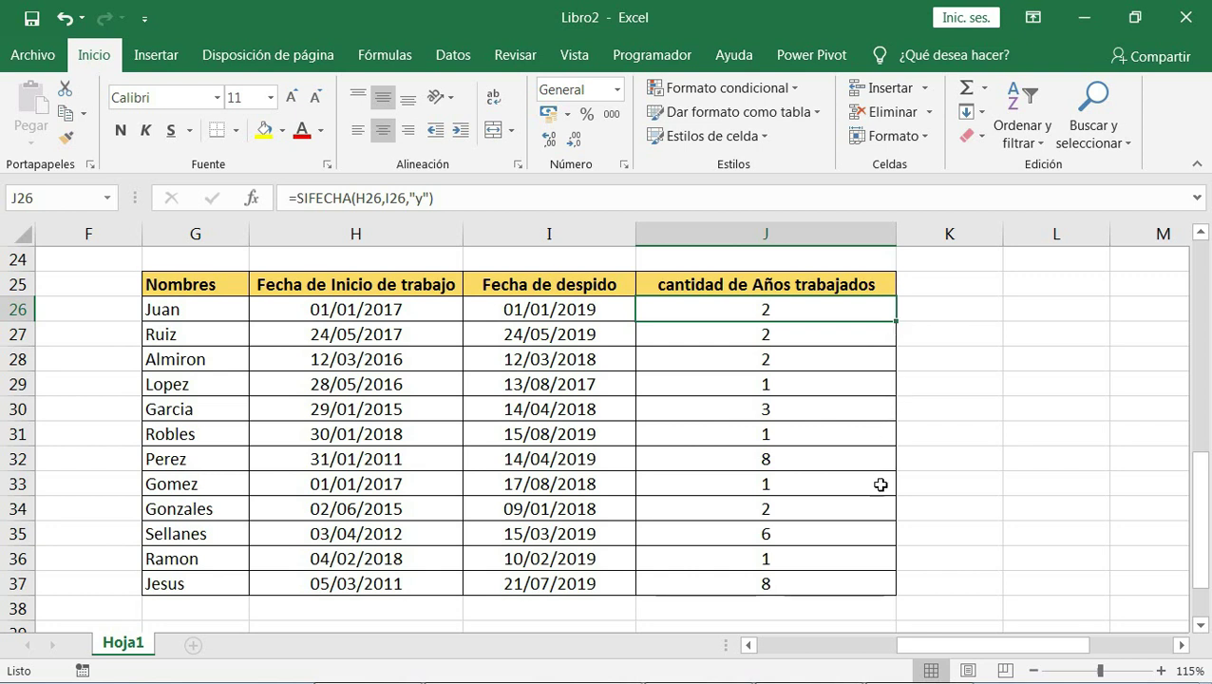
left_click(974, 458)
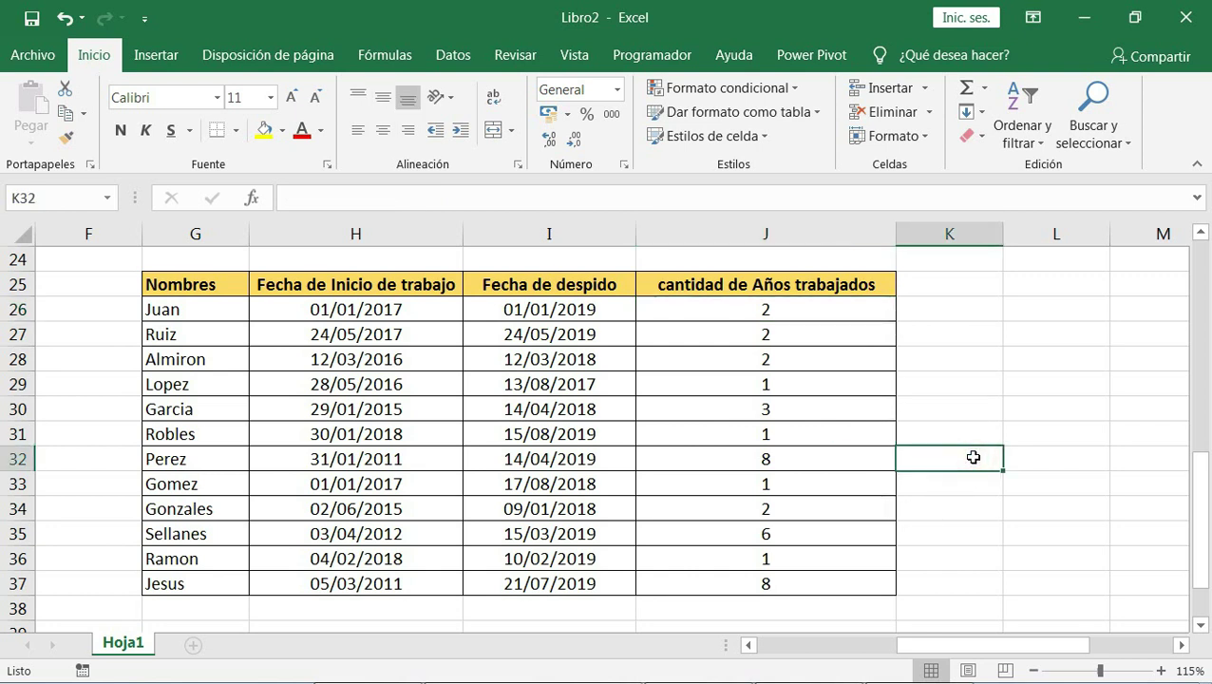